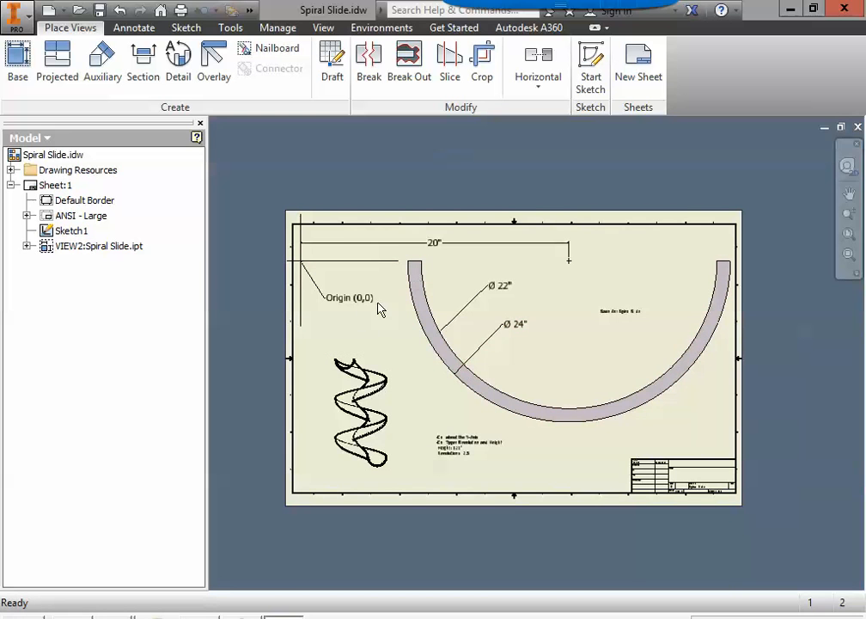
Step: Create a new part from Standard.ipt and start a 2D sketch on the XY plane
{"action": "left_click", "coordinate": [344, 411]}
{"action": "left_click", "coordinate": [15, 12]}
{"action": "left_click", "coordinate": [53, 75]}
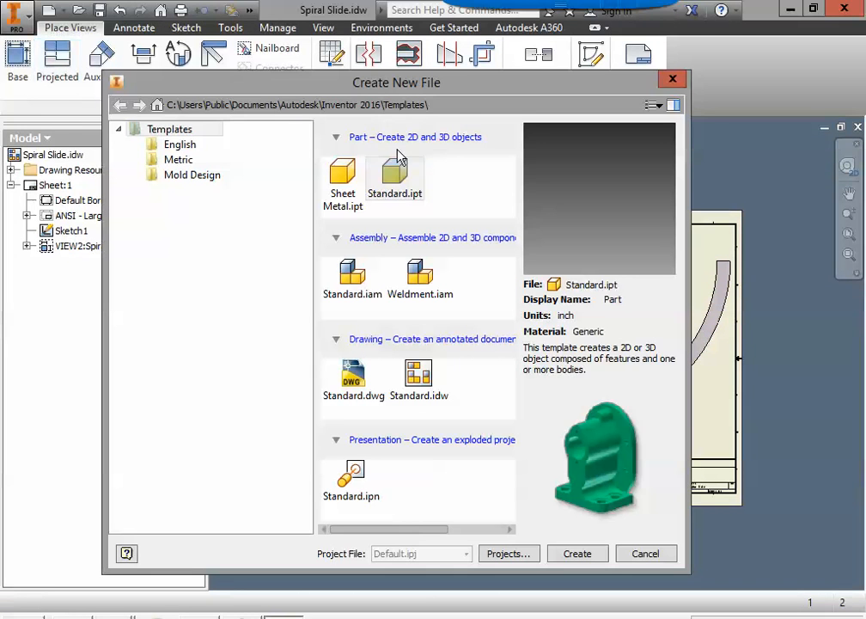
{"action": "double_click", "coordinate": [393, 173]}
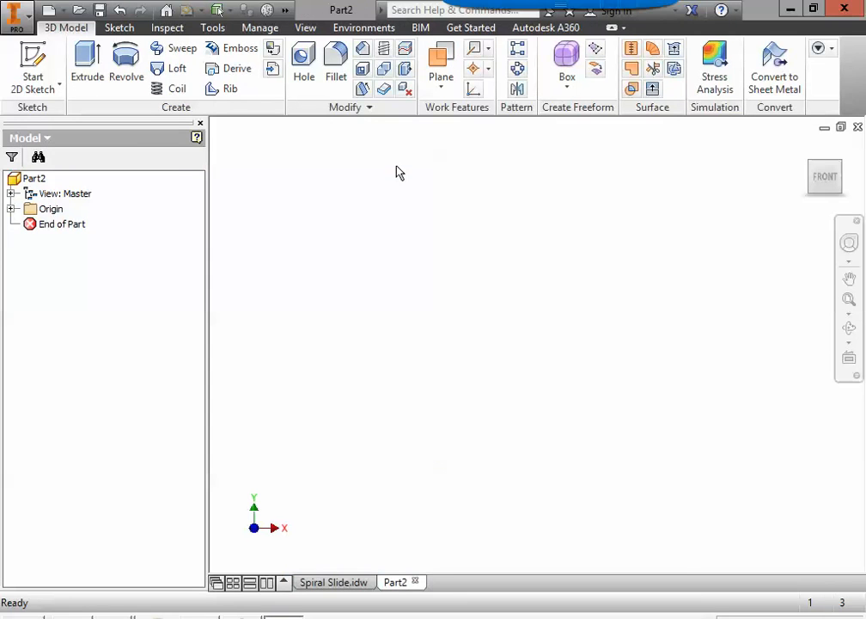
{"action": "left_click", "coordinate": [21, 50]}
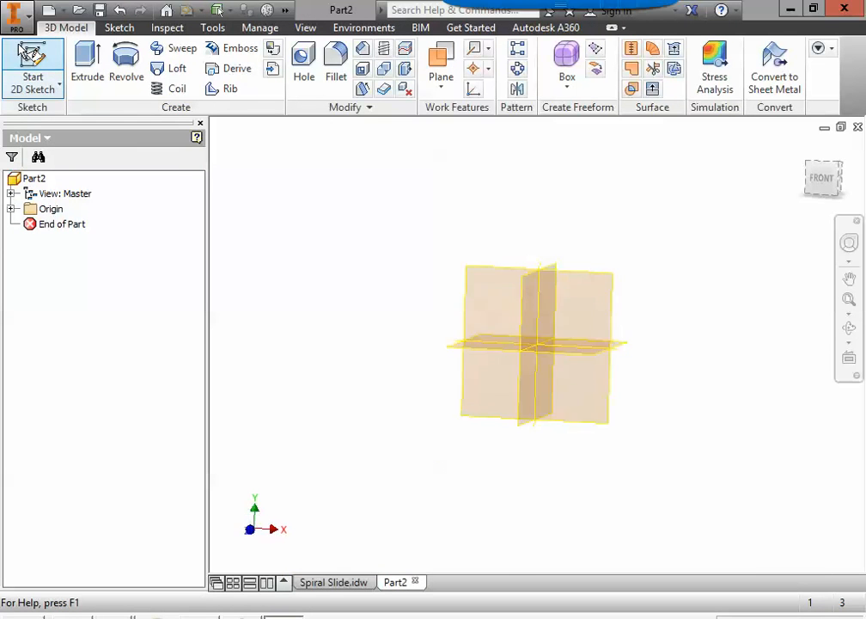
{"action": "left_click", "coordinate": [481, 221]}
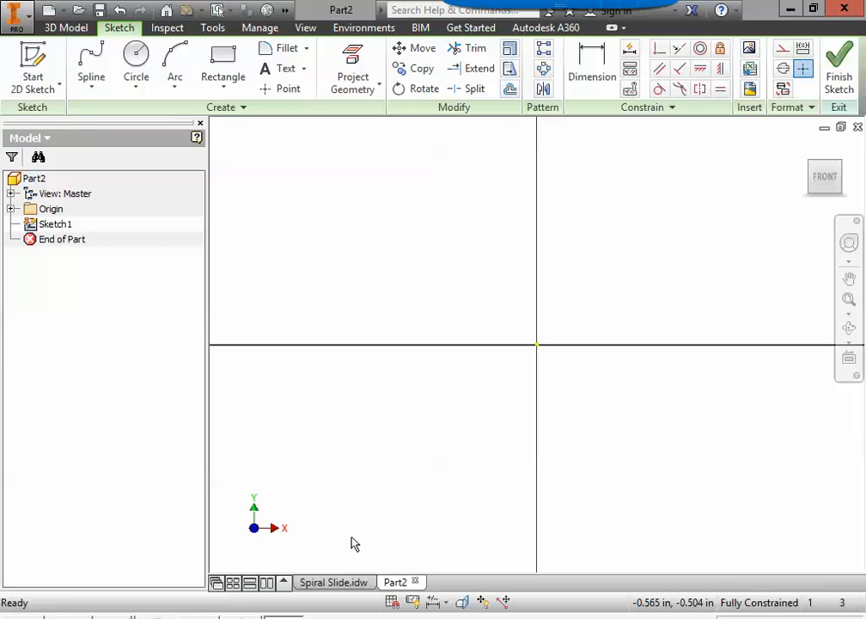
Step: Look over the Spiral Slide drawing, then go back to the new part's sketch
{"action": "left_click", "coordinate": [353, 583]}
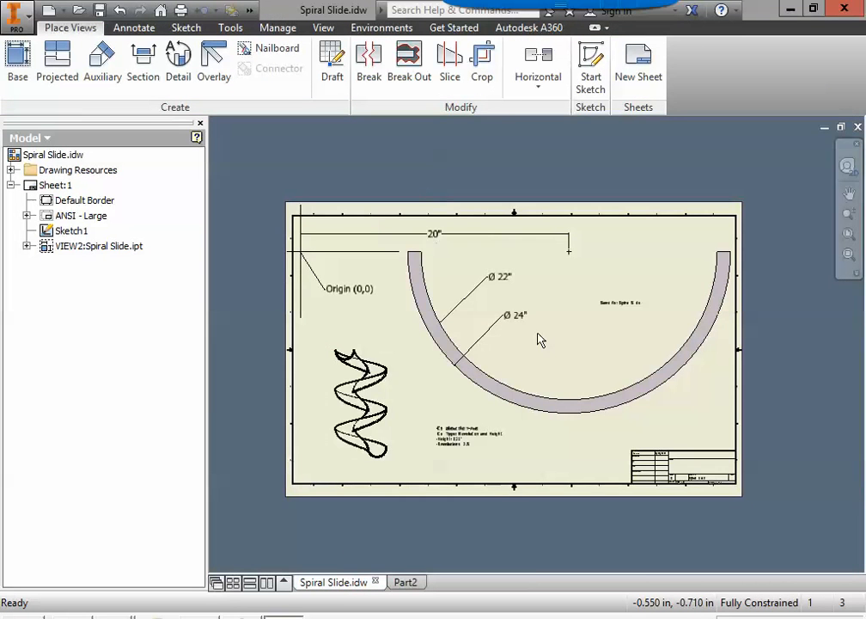
{"action": "scroll", "coordinate": [536, 303], "scroll_direction": "up", "scroll_amount": 6}
{"action": "scroll", "coordinate": [536, 300], "scroll_direction": "down", "scroll_amount": 5}
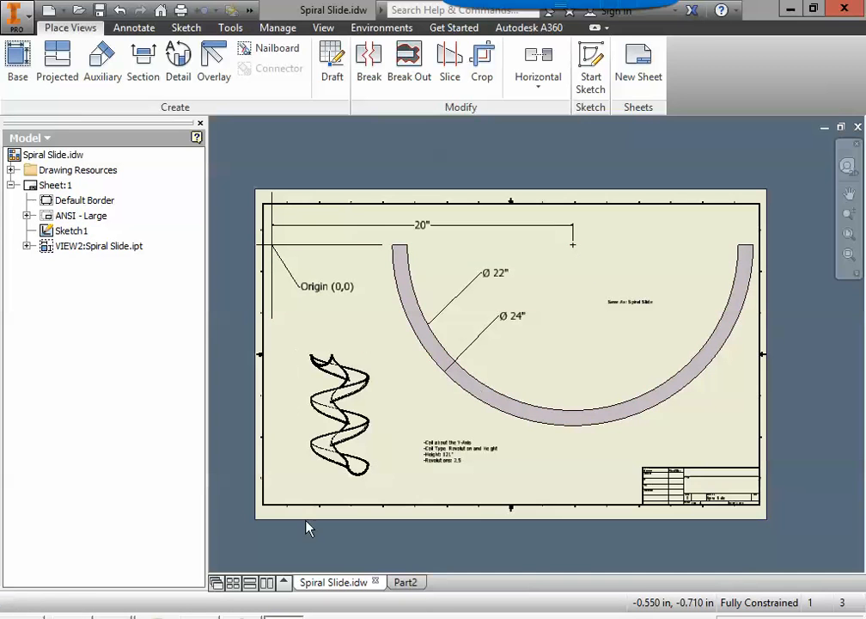
{"action": "left_click", "coordinate": [408, 584]}
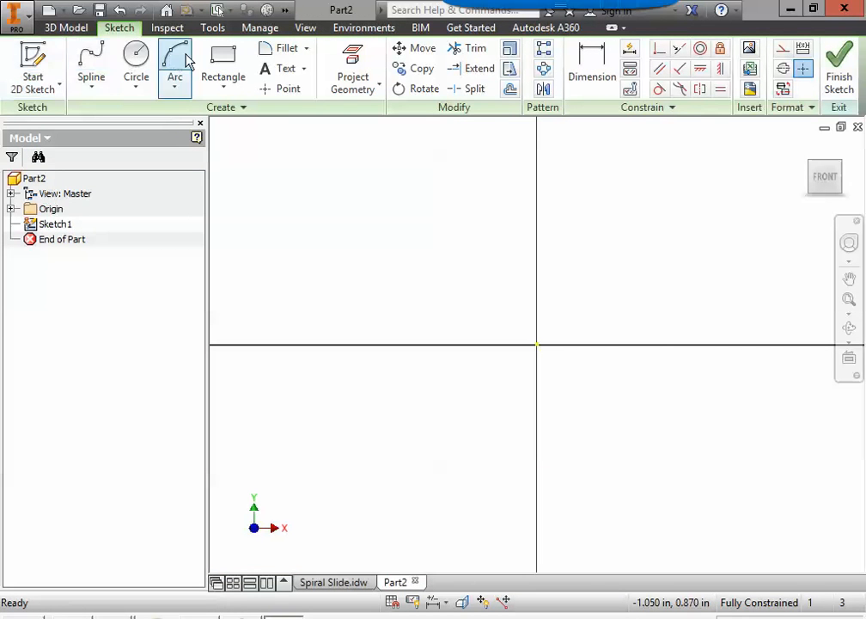
Step: Draw a 20-inch horizontal line starting at the sketch origin
{"action": "left_click", "coordinate": [91, 86]}
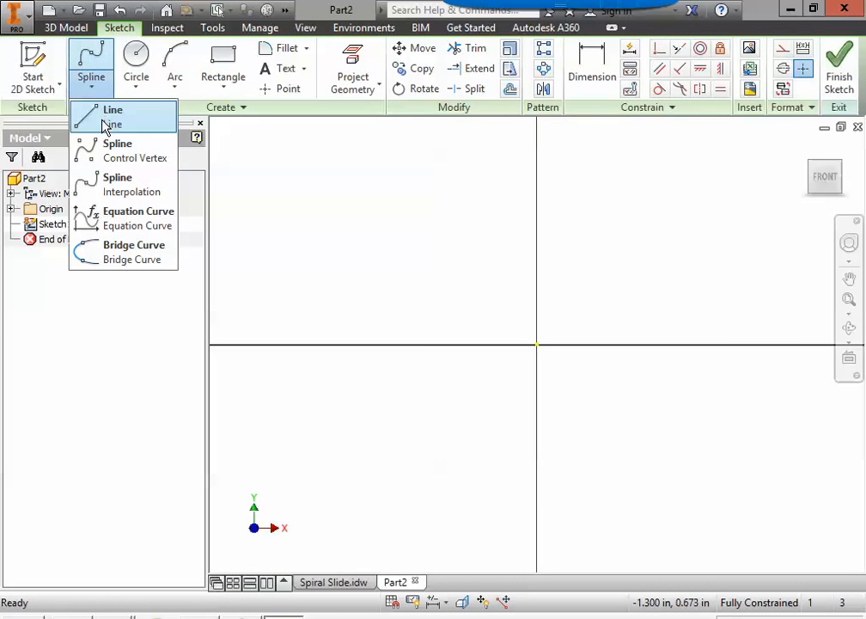
{"action": "left_click", "coordinate": [104, 122]}
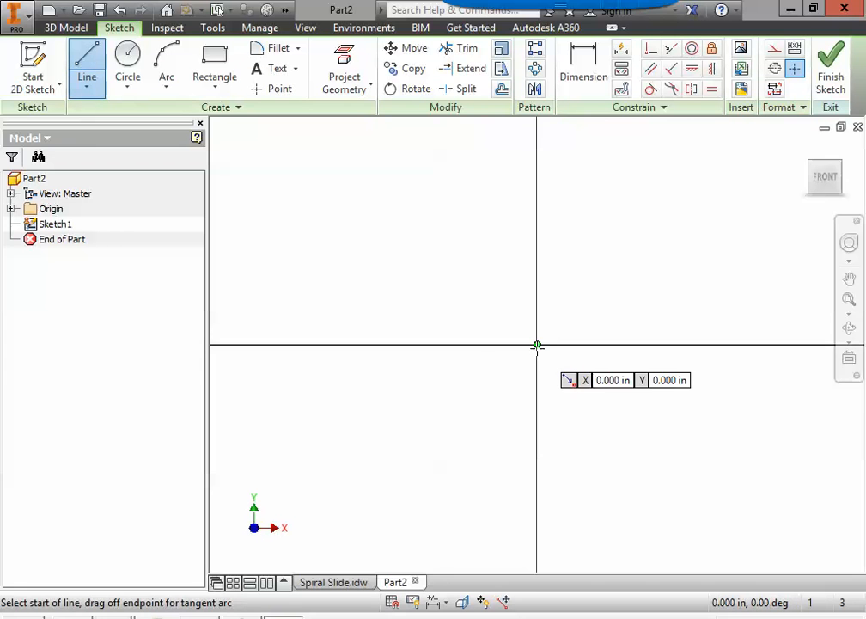
{"action": "left_click", "coordinate": [537, 346]}
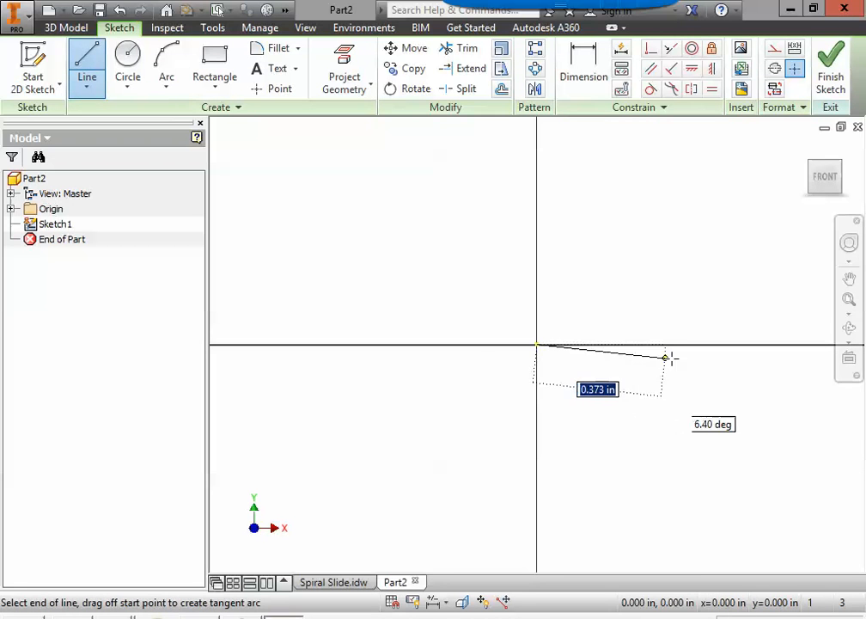
{"action": "type", "text": "20"}
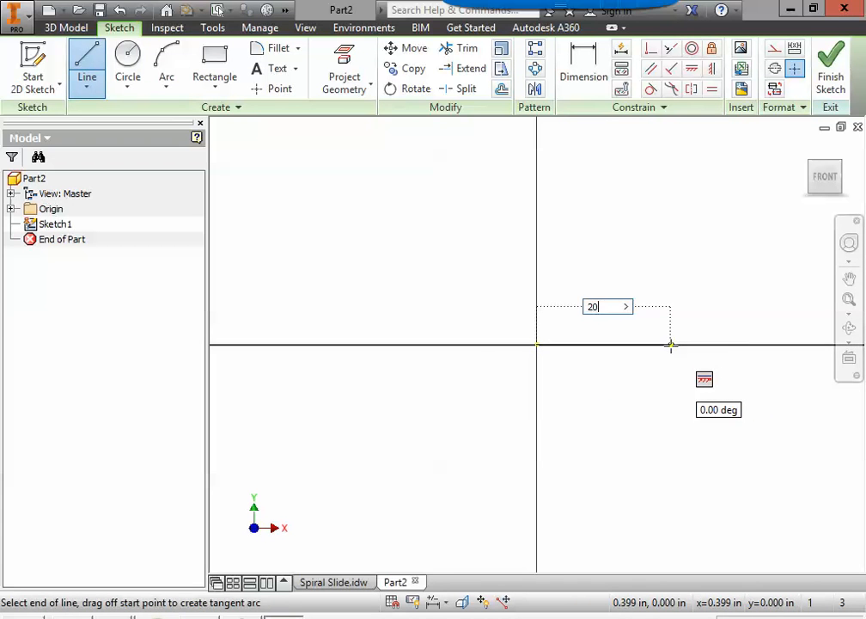
{"action": "key", "text": "Tab"}
{"action": "left_click", "coordinate": [669, 346]}
Step: Move the 20.000 dimension above the line and check the Spiral Slide drawing
{"action": "middle_click_drag", "start_coordinate": [573, 375], "coordinate": [471, 412]}
{"action": "scroll", "coordinate": [486, 397], "scroll_direction": "down", "scroll_amount": 5}
{"action": "middle_click_drag", "start_coordinate": [617, 428], "coordinate": [406, 364]}
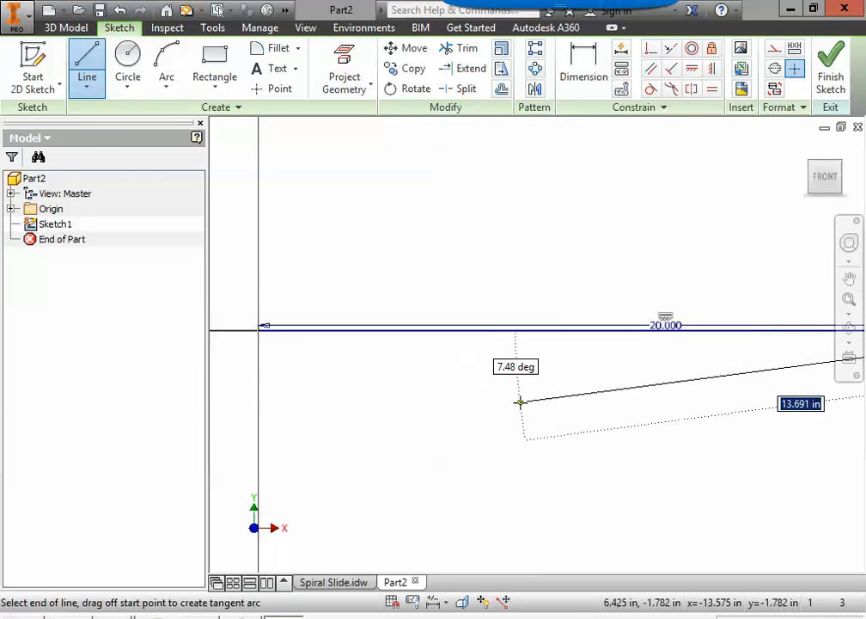
{"action": "scroll", "coordinate": [520, 402], "scroll_direction": "down", "scroll_amount": 5}
{"action": "key", "text": "Escape"}
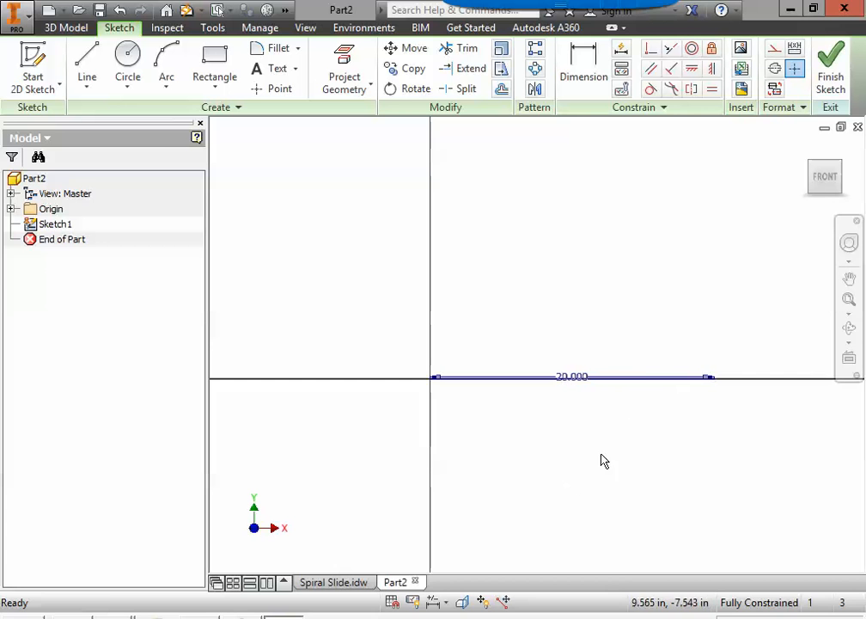
{"action": "left_click_drag", "start_coordinate": [582, 380], "coordinate": [584, 343]}
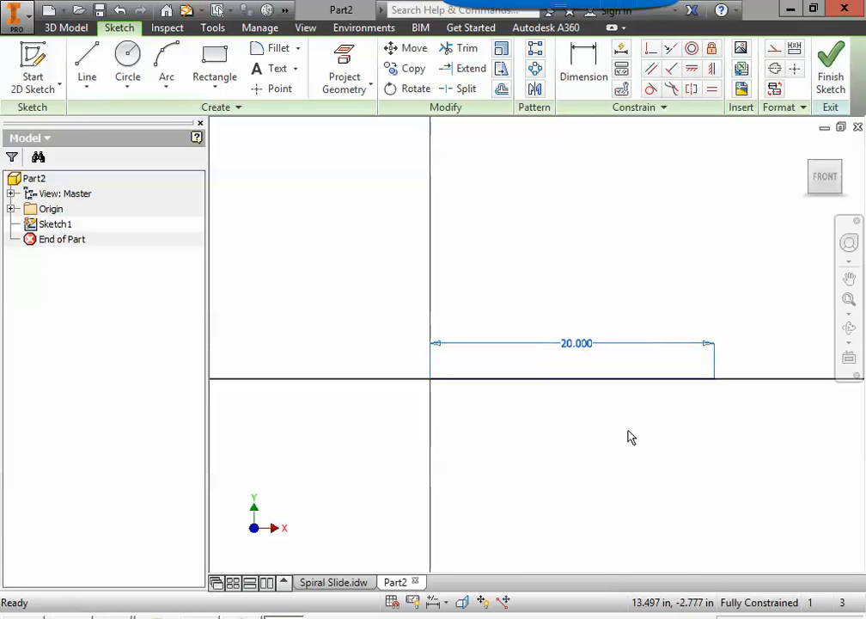
{"action": "left_click", "coordinate": [327, 583]}
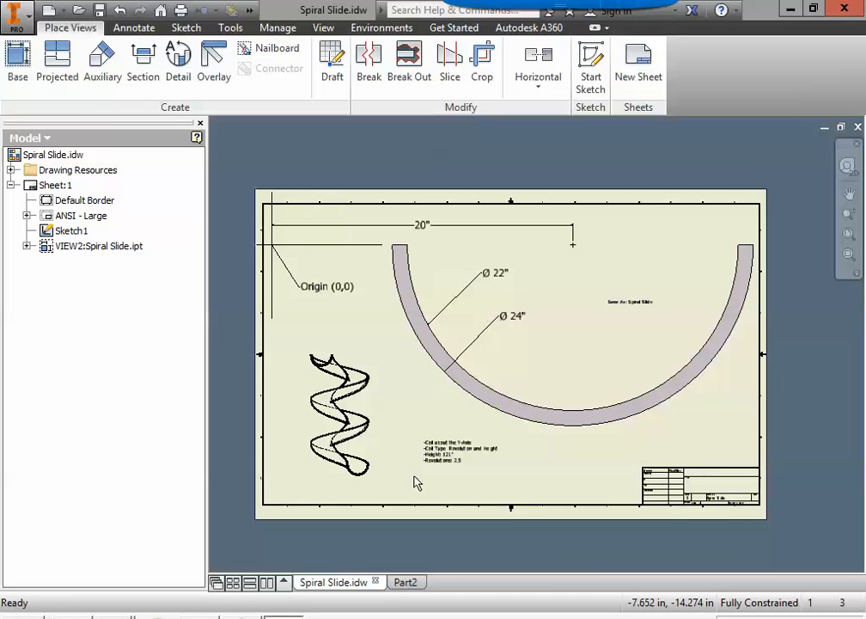
{"action": "left_click", "coordinate": [405, 582]}
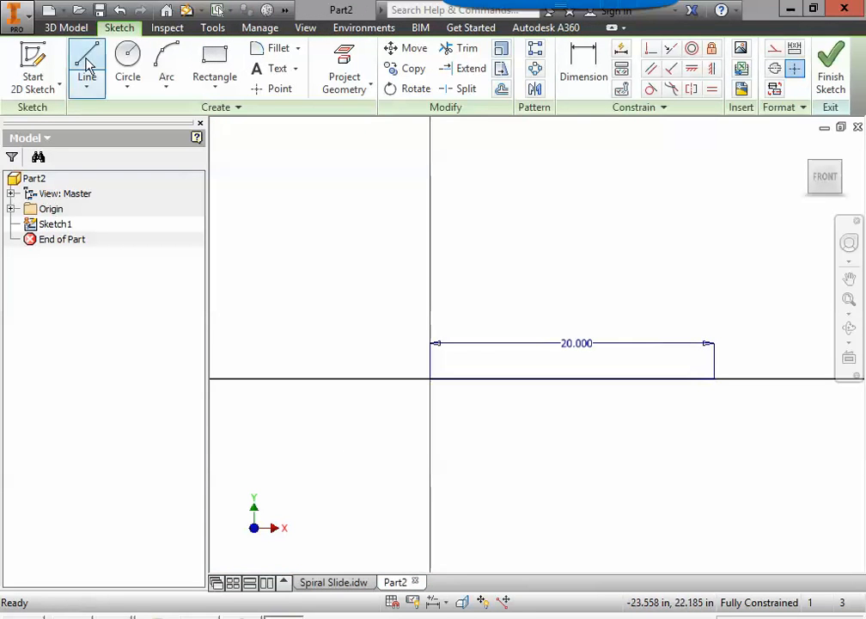
Step: Draw concentric 24-inch and 22-inch diameter circles centred on the line's far endpoint
{"action": "left_click", "coordinate": [127, 65]}
{"action": "scroll", "coordinate": [701, 386], "scroll_direction": "up", "scroll_amount": 3}
{"action": "mouse_move", "coordinate": [700, 386]}
{"action": "middle_mouse_down"}
{"action": "mouse_move", "coordinate": [573, 395]}
{"action": "mouse_move", "coordinate": [565, 380]}
{"action": "middle_mouse_up"}
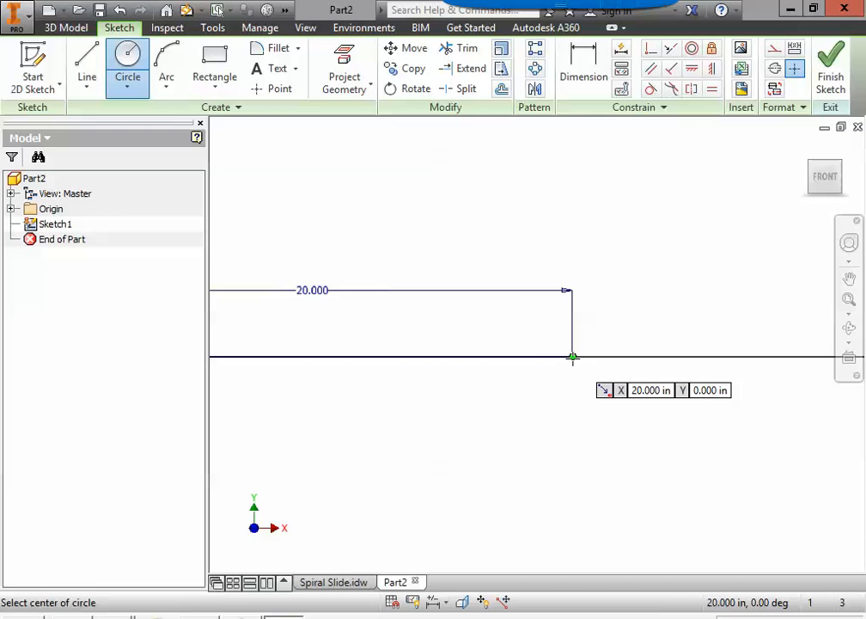
{"action": "left_click", "coordinate": [572, 358]}
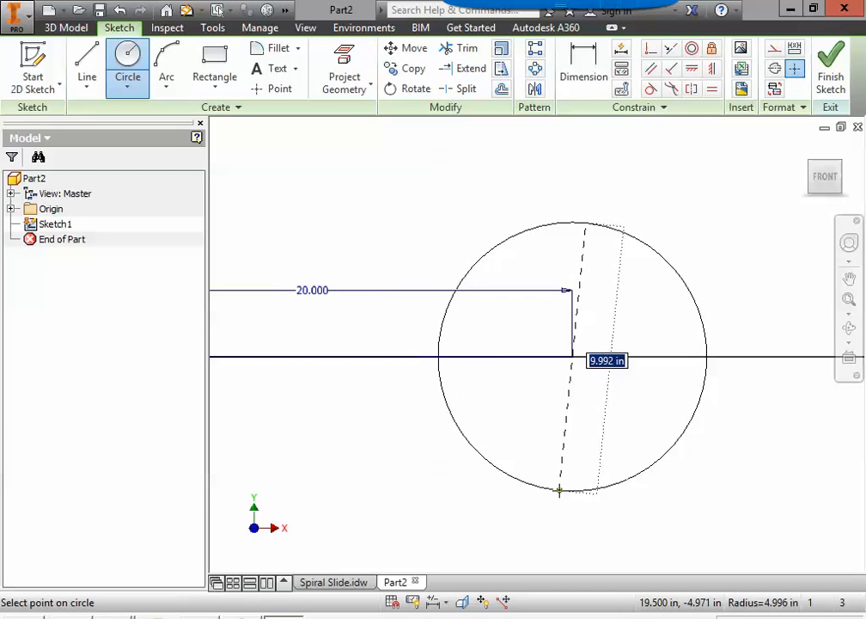
{"action": "type", "text": "2"}
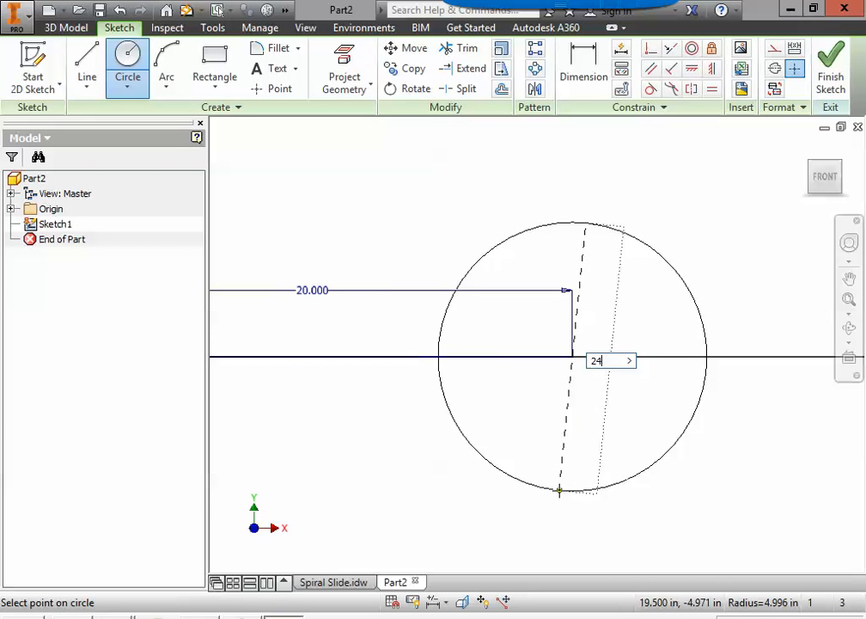
{"action": "type", "text": "4"}
{"action": "key", "text": "Return"}
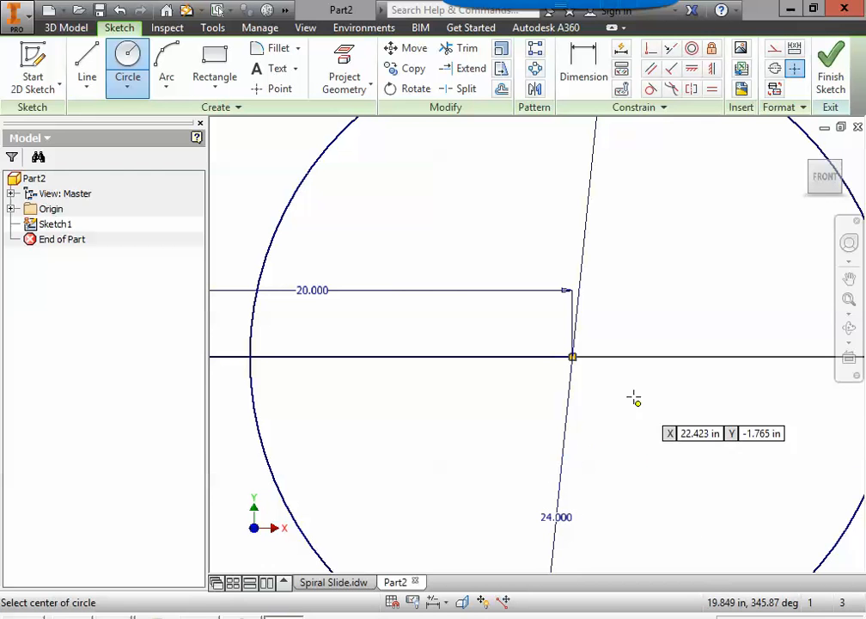
{"action": "left_click", "coordinate": [572, 358]}
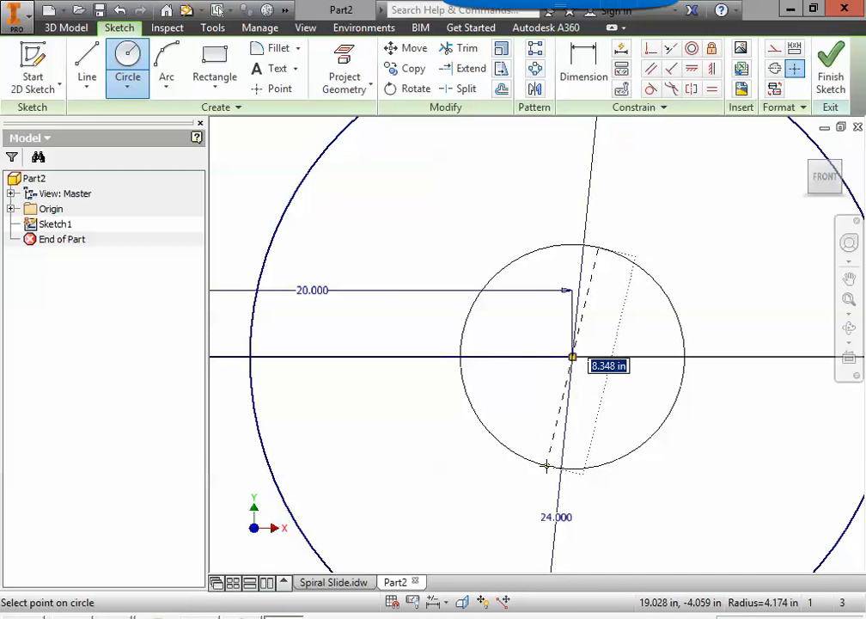
{"action": "type", "text": "22"}
{"action": "key", "text": "Return"}
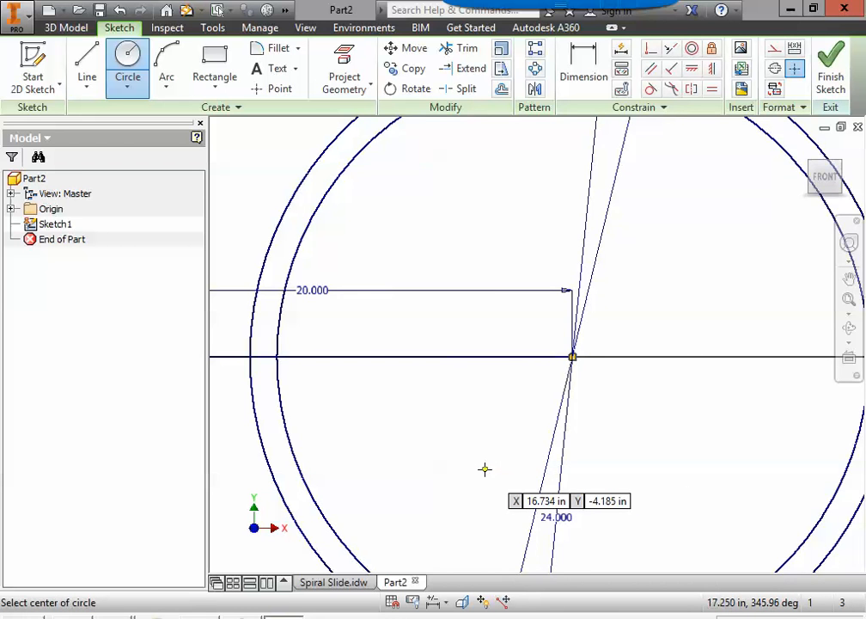
{"action": "scroll", "coordinate": [483, 468], "scroll_direction": "down", "scroll_amount": 5}
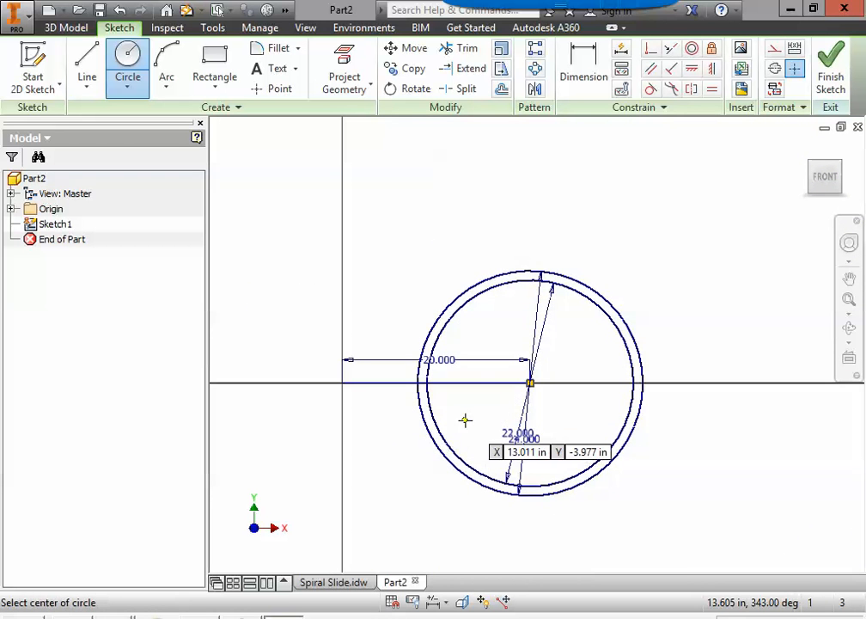
{"action": "key", "text": "Escape"}
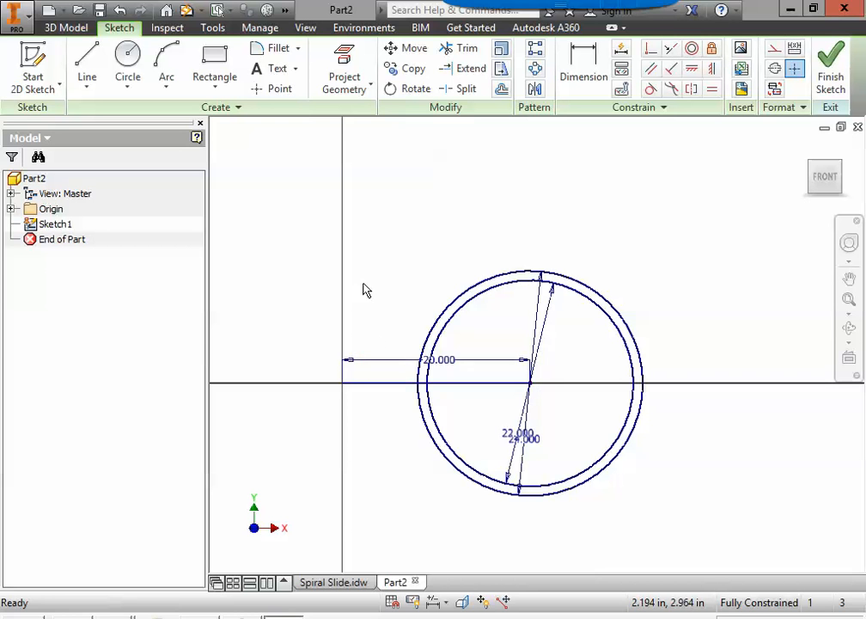
Step: Delete the 20-inch horizontal line along with its 20.000 dimension
{"action": "left_click", "coordinate": [465, 383]}
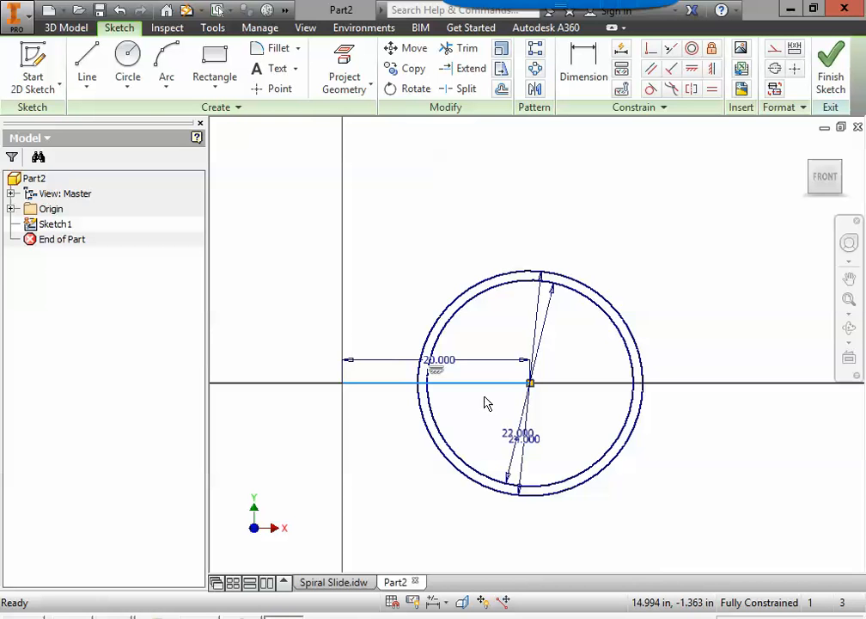
{"action": "key", "text": "Delete"}
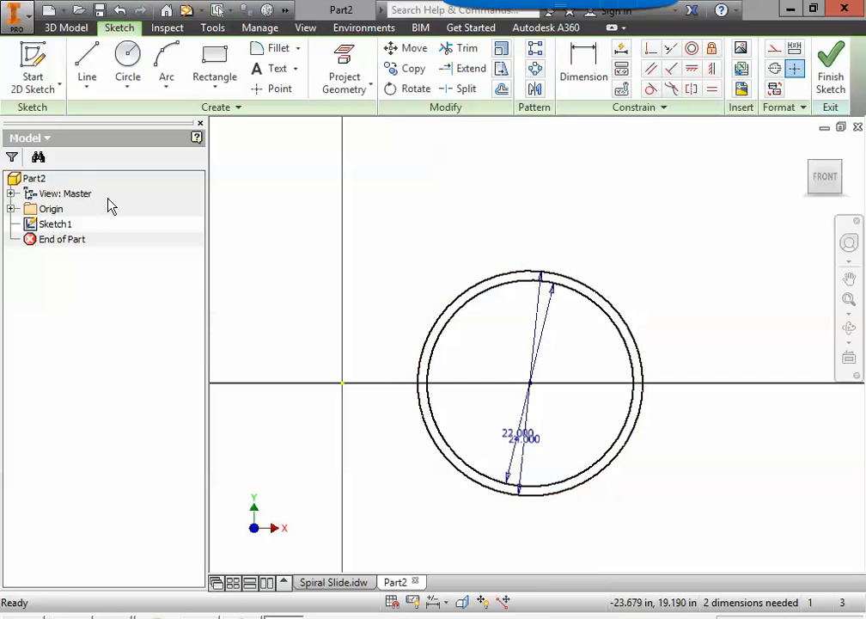
{"action": "left_click", "coordinate": [86, 74]}
{"action": "scroll", "coordinate": [391, 388], "scroll_direction": "down", "scroll_amount": 4}
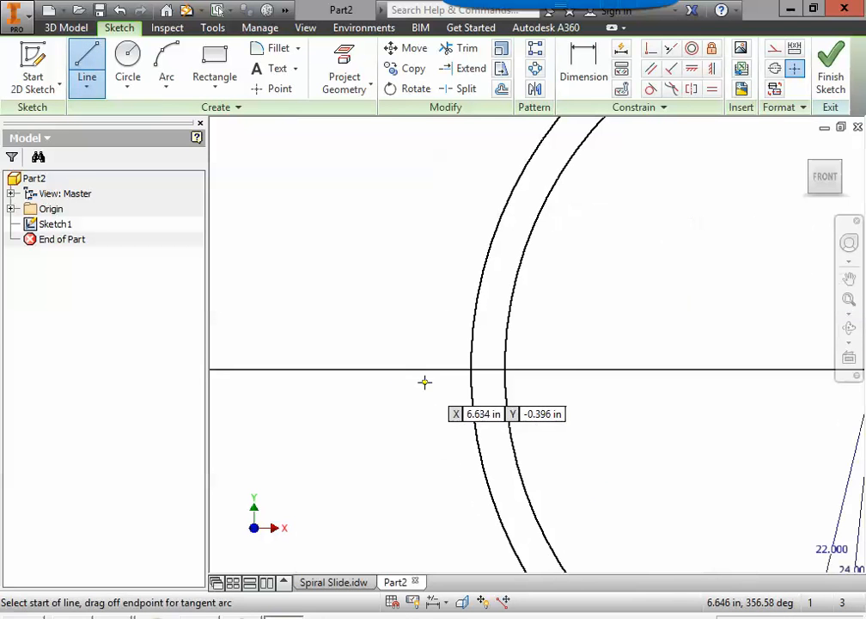
Step: Draw short lines joining the inner and outer circles on the horizontal axis, left and right
{"action": "left_click", "coordinate": [470, 370]}
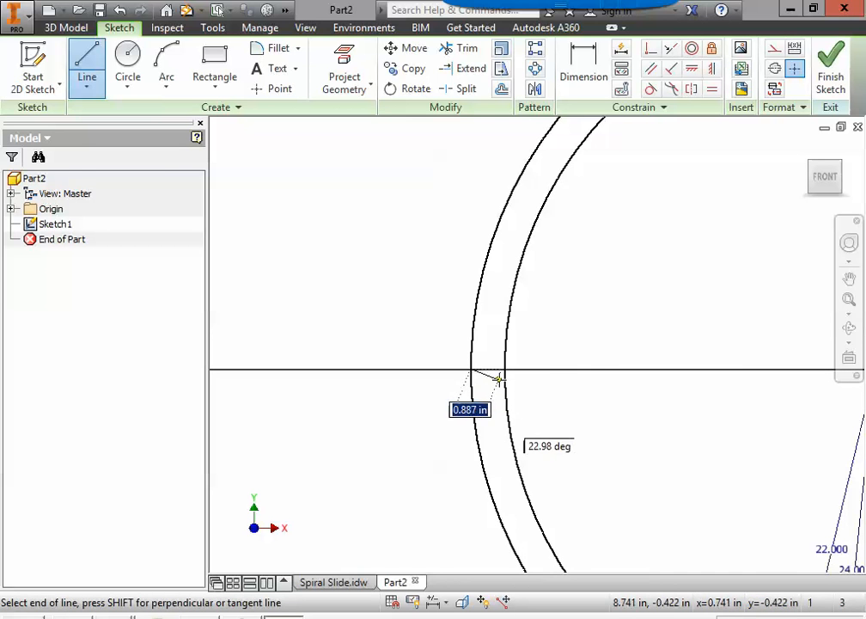
{"action": "left_click", "coordinate": [505, 369]}
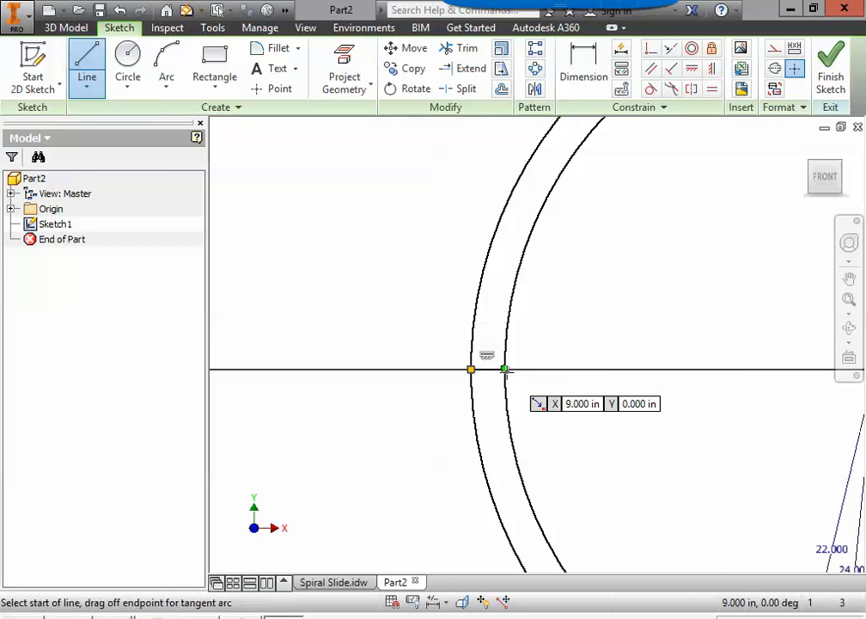
{"action": "scroll", "coordinate": [592, 430], "scroll_direction": "down", "scroll_amount": 5}
{"action": "middle_click_drag", "start_coordinate": [635, 438], "coordinate": [328, 356]}
{"action": "scroll", "coordinate": [507, 331], "scroll_direction": "up", "scroll_amount": 5}
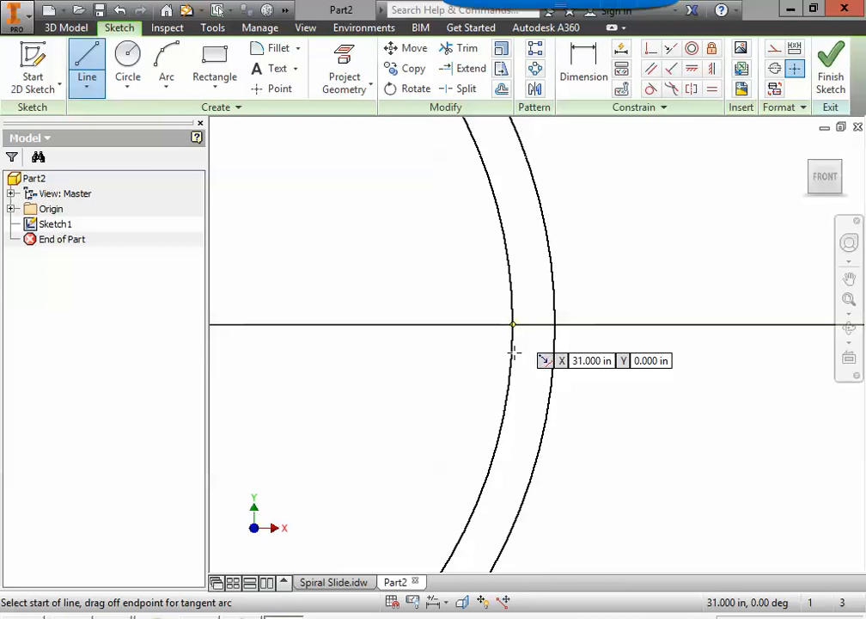
{"action": "left_click", "coordinate": [512, 326]}
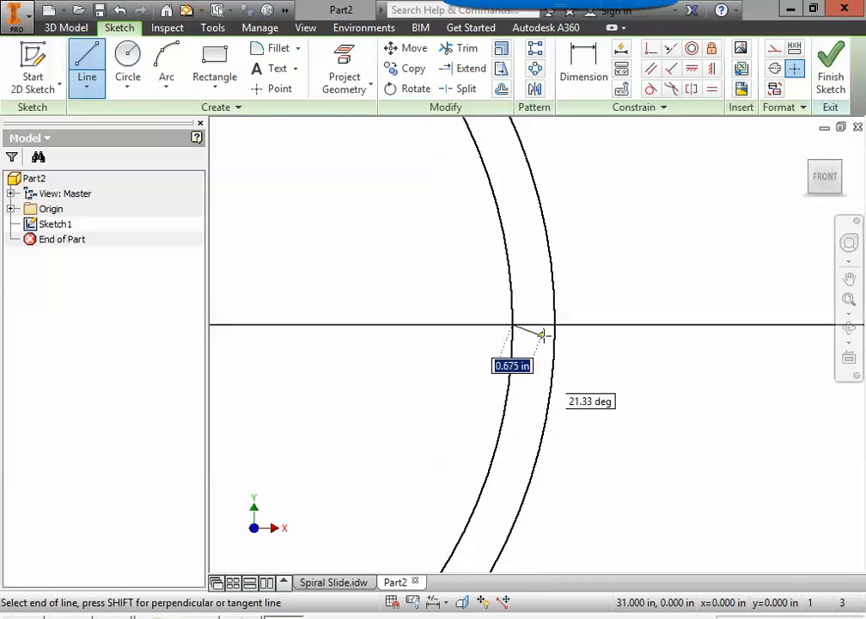
{"action": "left_click", "coordinate": [555, 324]}
{"action": "scroll", "coordinate": [435, 406], "scroll_direction": "down", "scroll_amount": 5}
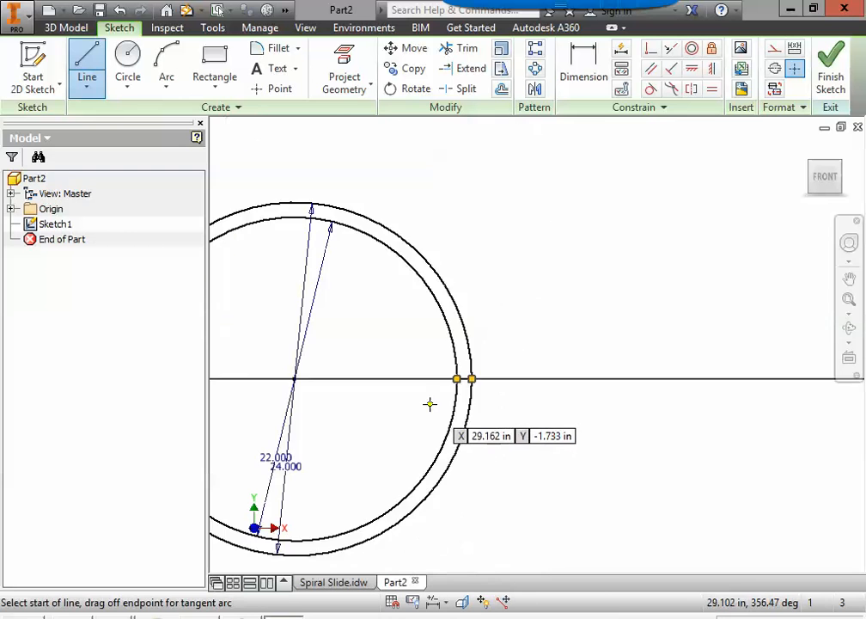
{"action": "middle_click_drag", "start_coordinate": [504, 431], "coordinate": [645, 435]}
{"action": "key", "text": "Escape"}
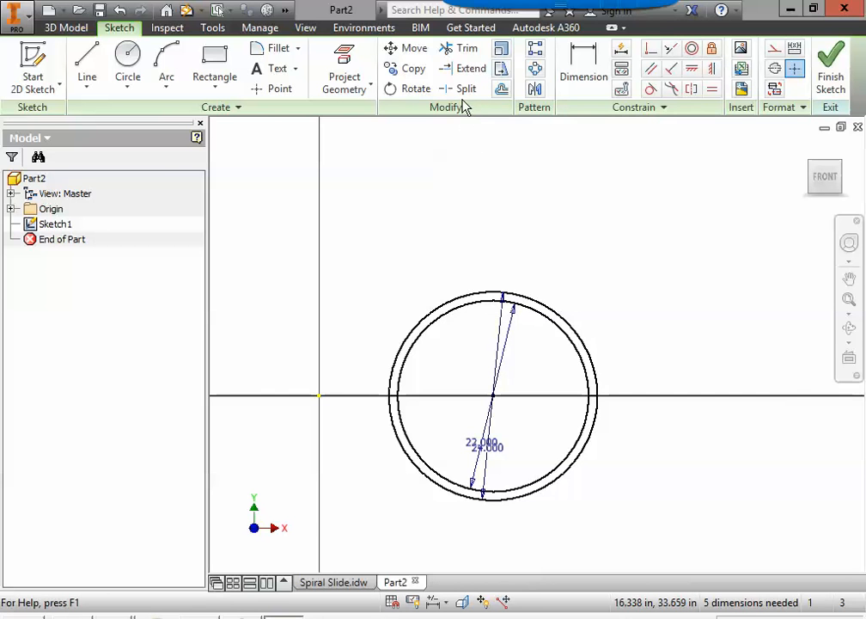
Step: Trim the upper arcs off the 24-inch outer and 22-inch inner circles
{"action": "left_click", "coordinate": [468, 50]}
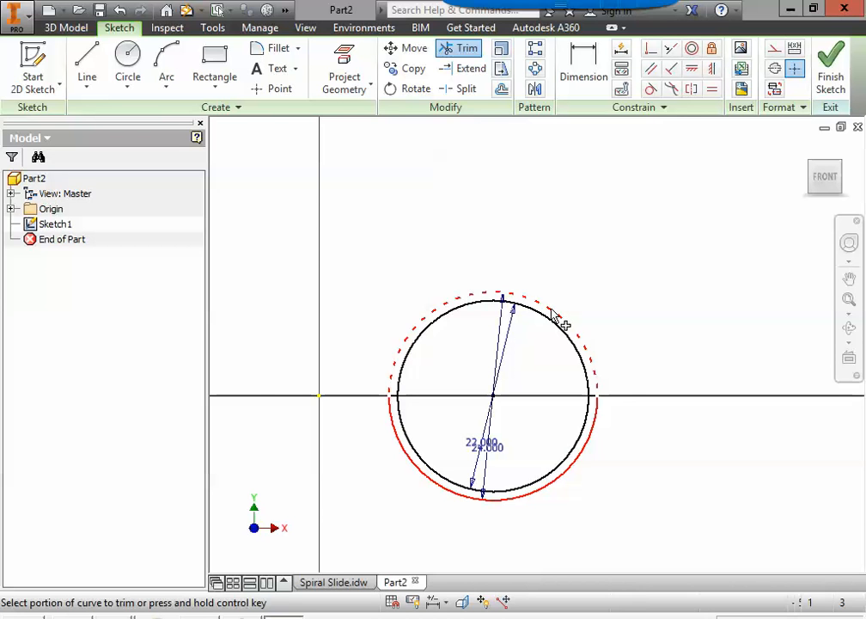
{"action": "left_click", "coordinate": [552, 312]}
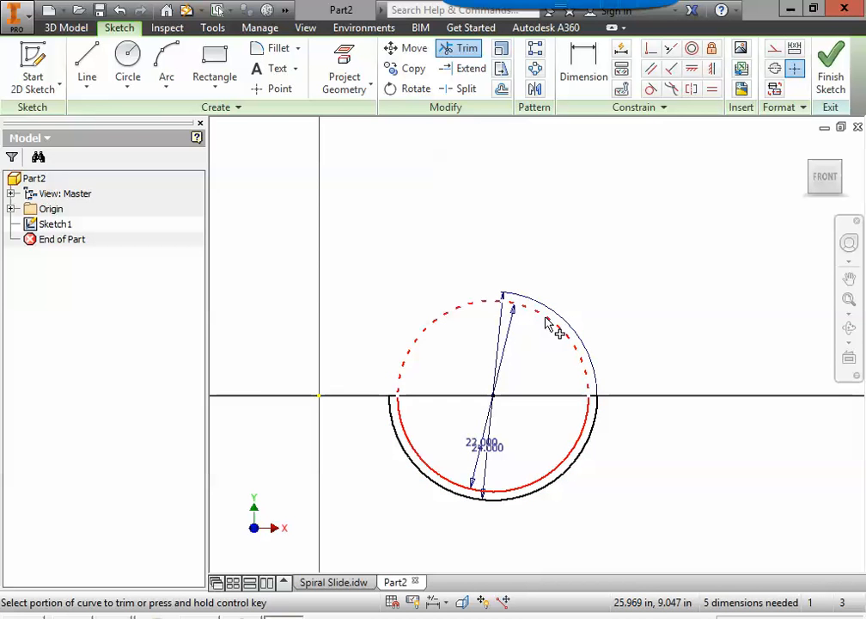
{"action": "left_click", "coordinate": [547, 320]}
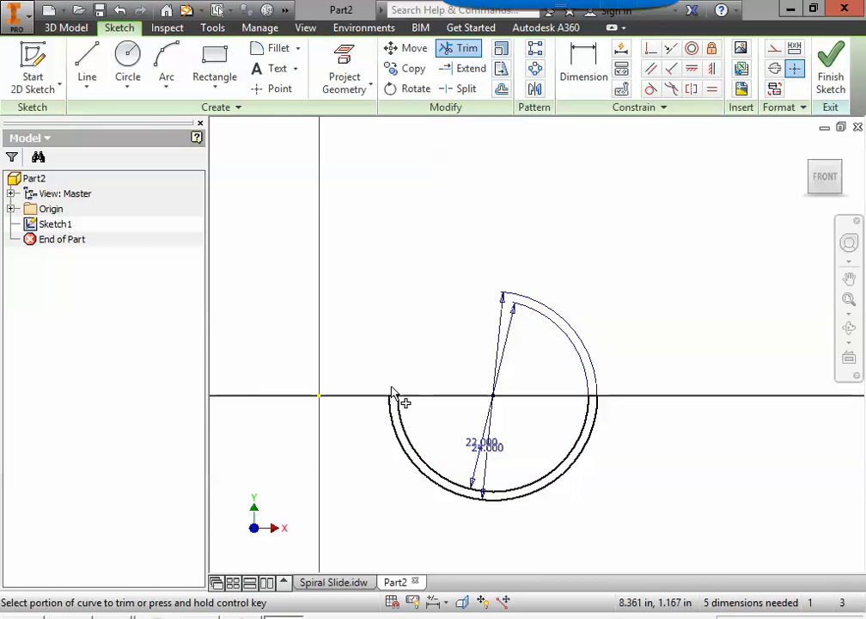
{"action": "key", "text": "Escape"}
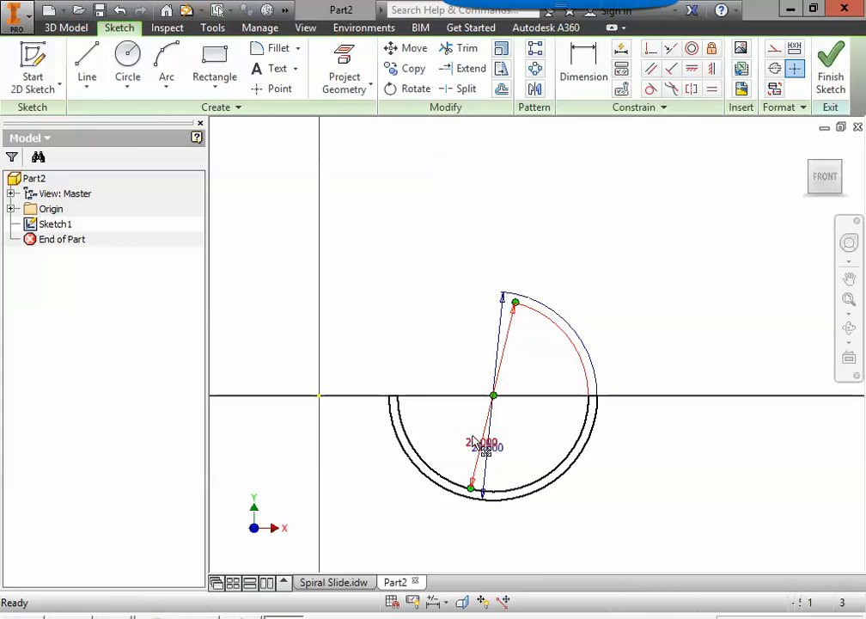
Step: Spread the 22.000 and 24.000 diameter dimensions apart, then finish the sketch
{"action": "left_click_drag", "start_coordinate": [481, 443], "coordinate": [452, 418]}
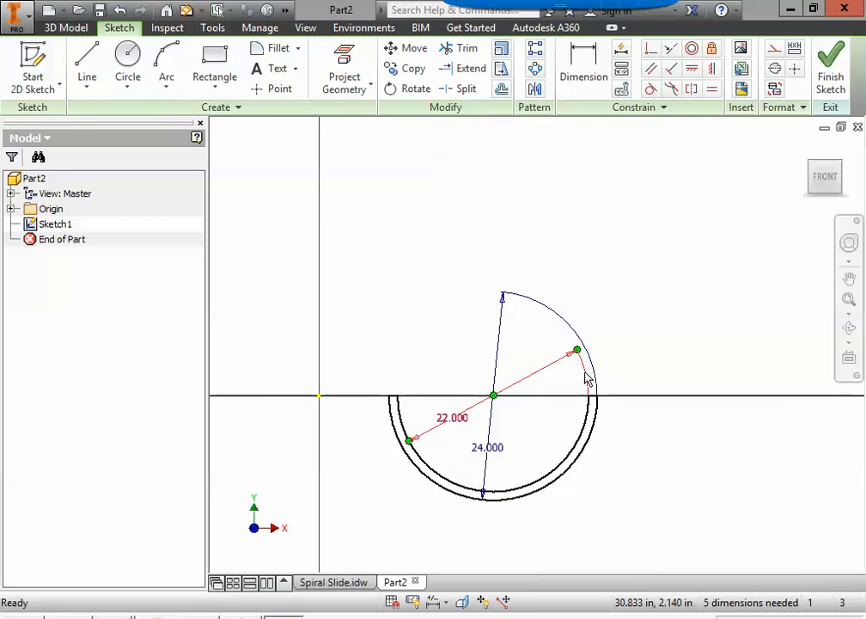
{"action": "left_click", "coordinate": [487, 448]}
{"action": "mouse_move", "coordinate": [491, 453]}
{"action": "left_mouse_down"}
{"action": "mouse_move", "coordinate": [470, 457]}
{"action": "mouse_move", "coordinate": [489, 458]}
{"action": "left_mouse_up"}
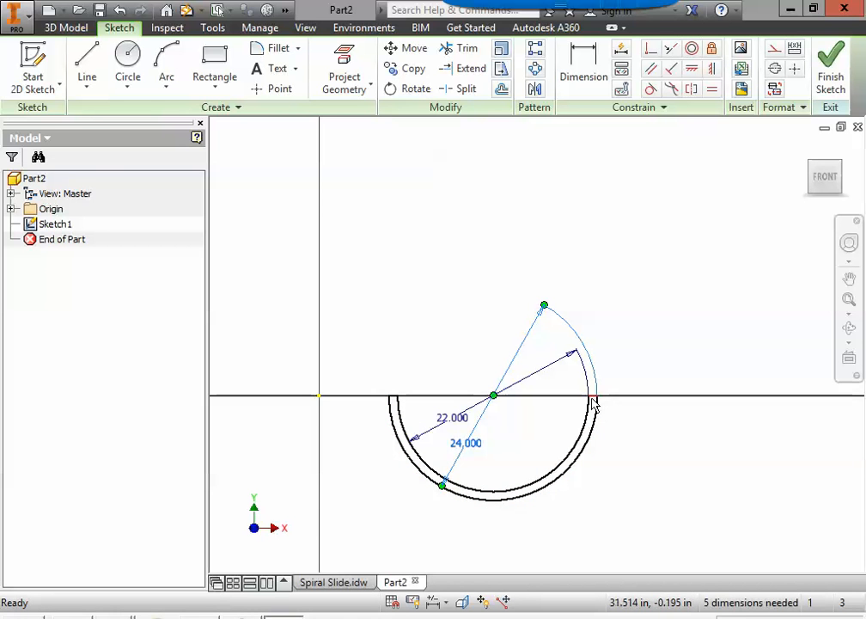
{"action": "left_click", "coordinate": [834, 79]}
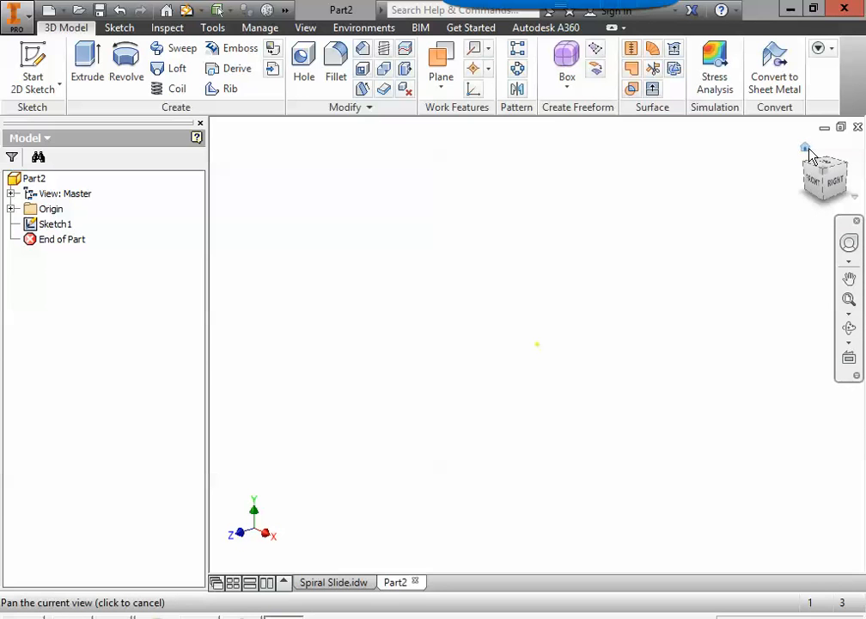
Step: Show the profile in the home 3D view, review the Spiral Slide.idw coil notes, and start Coil
{"action": "left_click", "coordinate": [808, 150]}
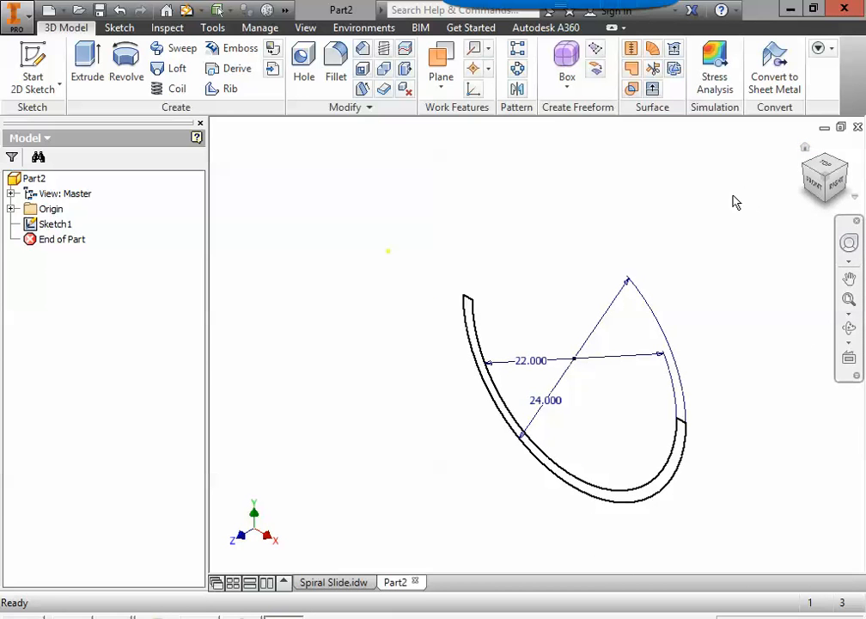
{"action": "left_click", "coordinate": [326, 582]}
{"action": "scroll", "coordinate": [404, 434], "scroll_direction": "up", "scroll_amount": 5}
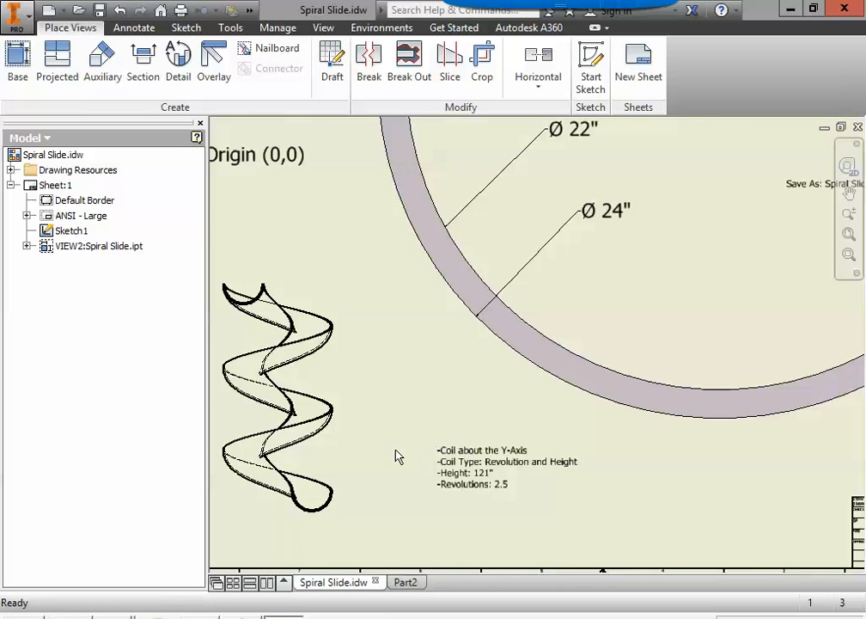
{"action": "scroll", "coordinate": [480, 461], "scroll_direction": "up", "scroll_amount": 3}
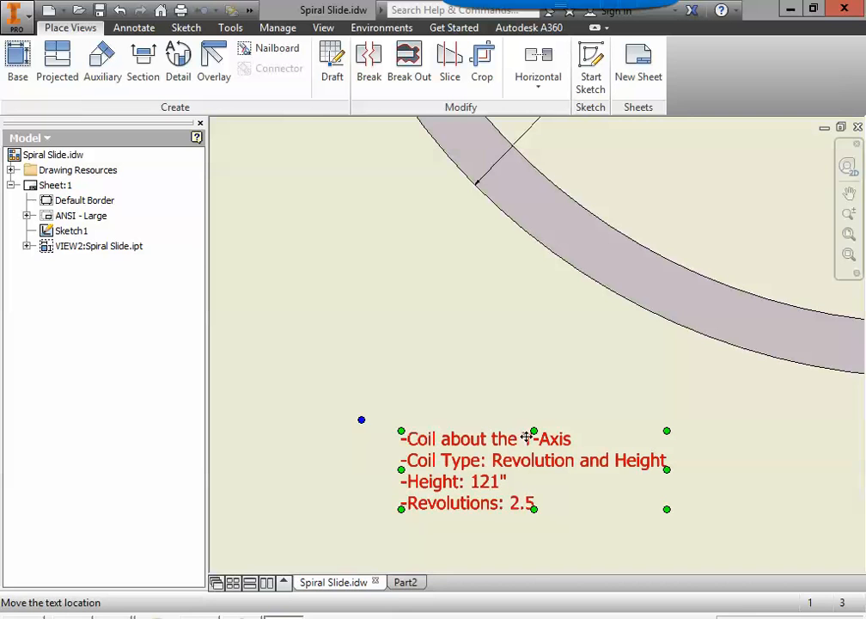
{"action": "left_click", "coordinate": [402, 585]}
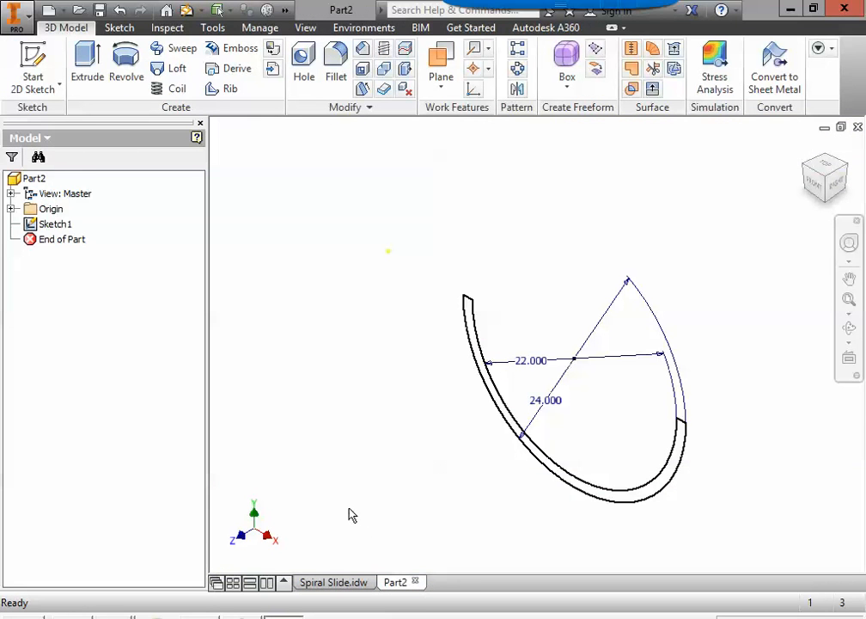
{"action": "left_click", "coordinate": [178, 90]}
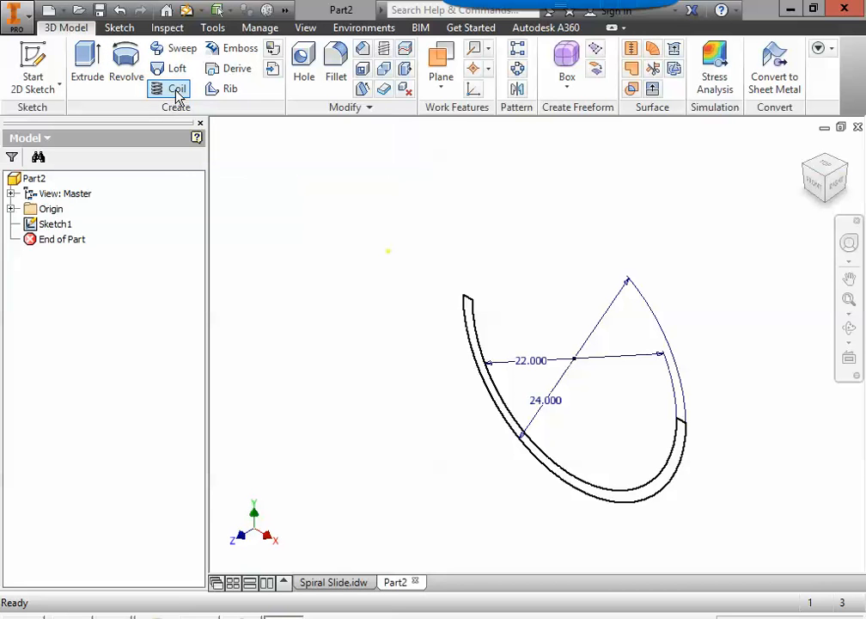
Step: Choose the Origin's Y Axis as the coil axis, consulting the Spiral Slide drawing's specs
{"action": "left_click_drag", "start_coordinate": [361, 127], "coordinate": [251, 116]}
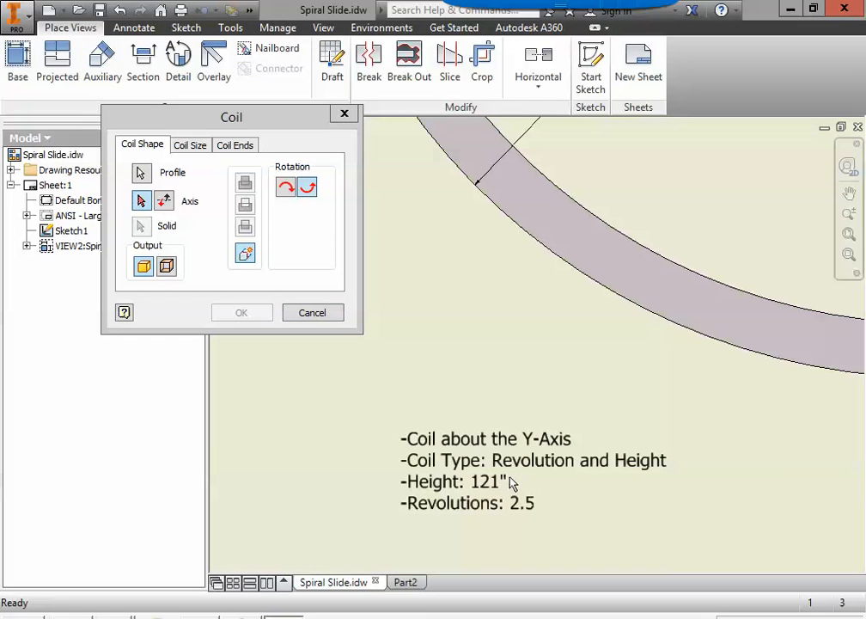
{"action": "left_click", "coordinate": [516, 436]}
{"action": "key", "text": "Escape"}
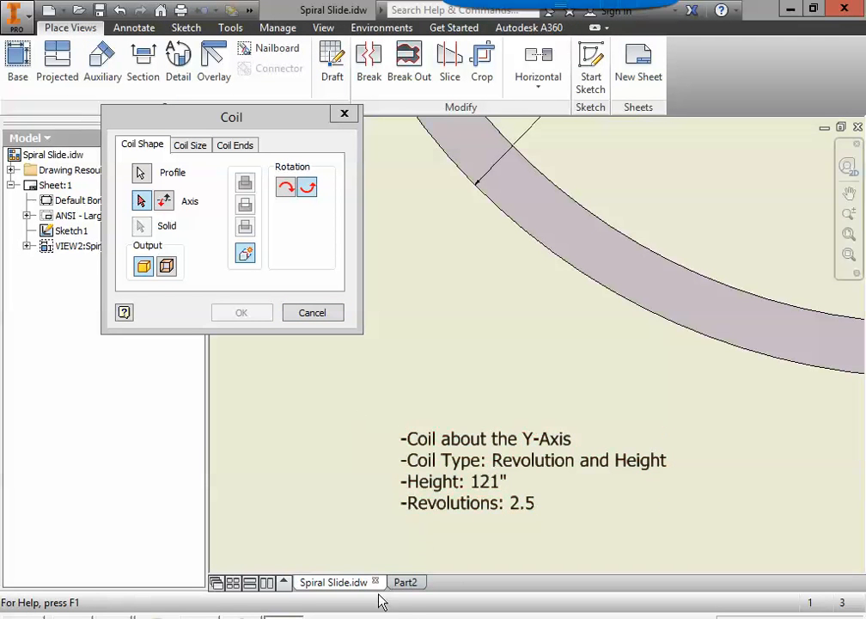
{"action": "left_click", "coordinate": [404, 583]}
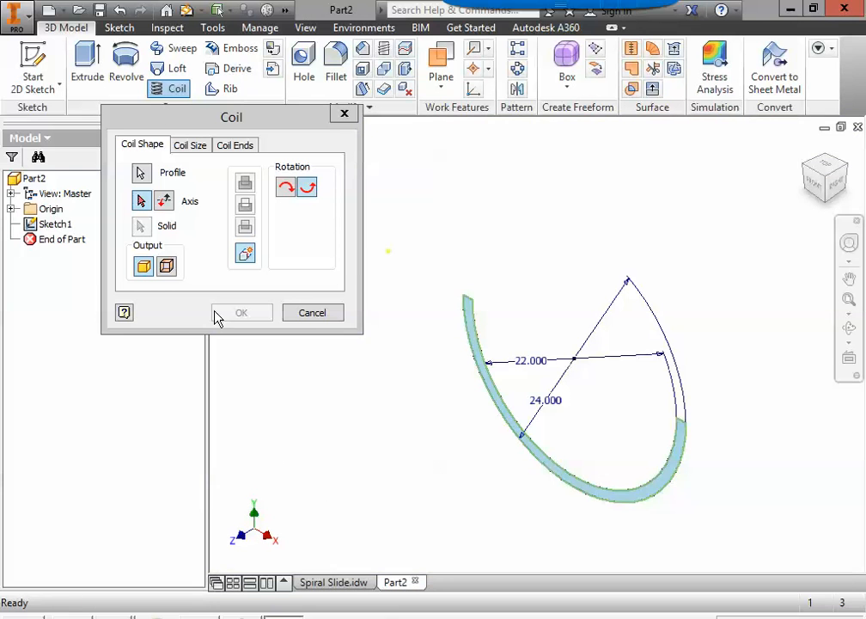
{"action": "left_click_drag", "start_coordinate": [166, 269], "coordinate": [153, 362]}
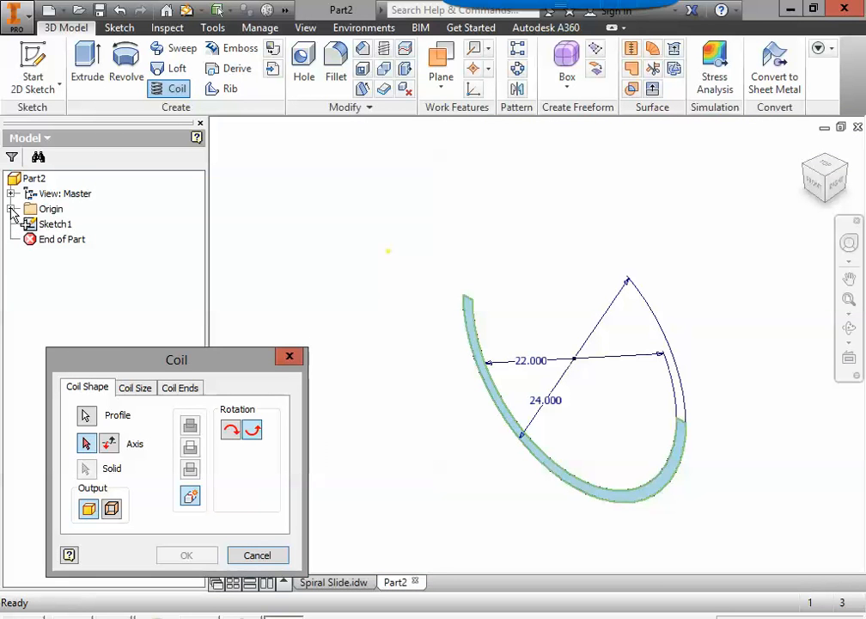
{"action": "left_click", "coordinate": [11, 209]}
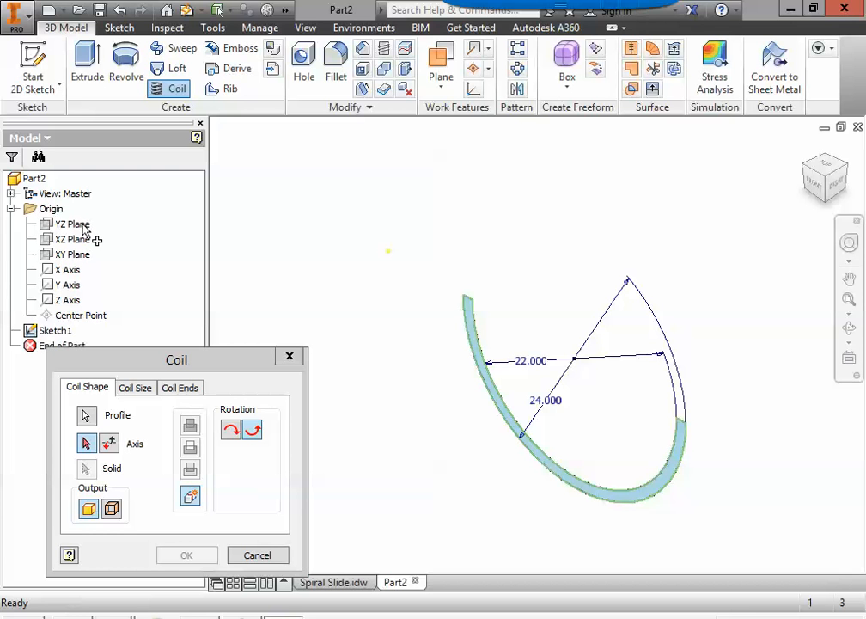
{"action": "left_click", "coordinate": [75, 287]}
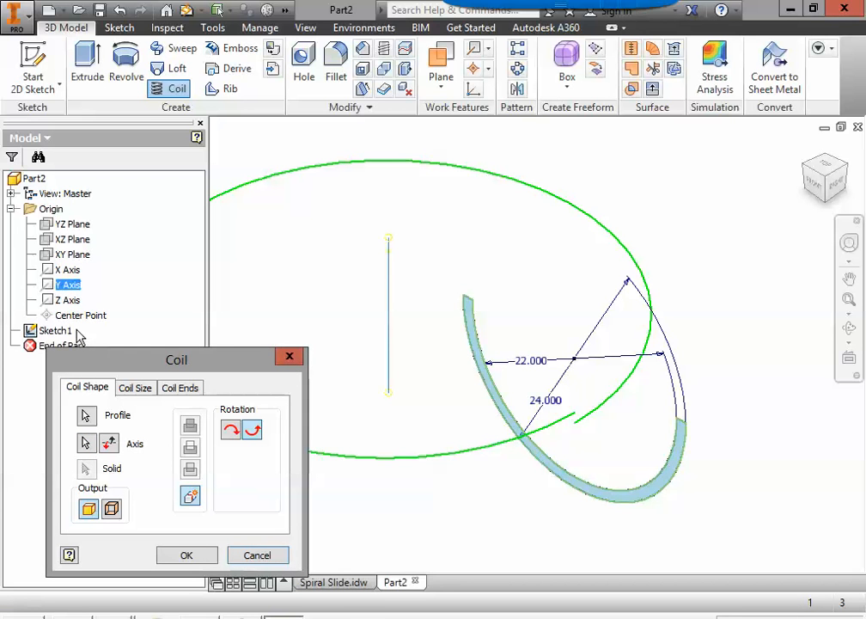
{"action": "left_click", "coordinate": [334, 582]}
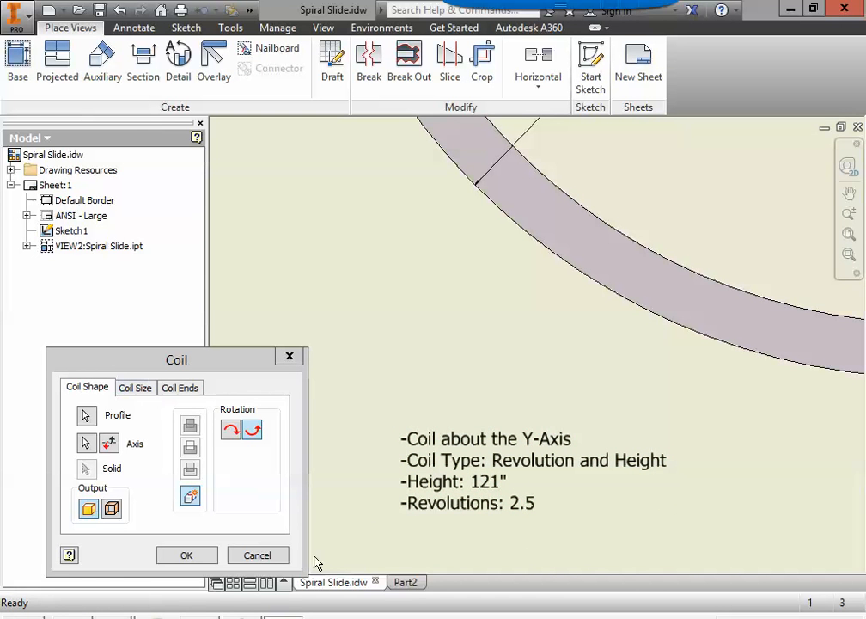
{"action": "left_click", "coordinate": [405, 582]}
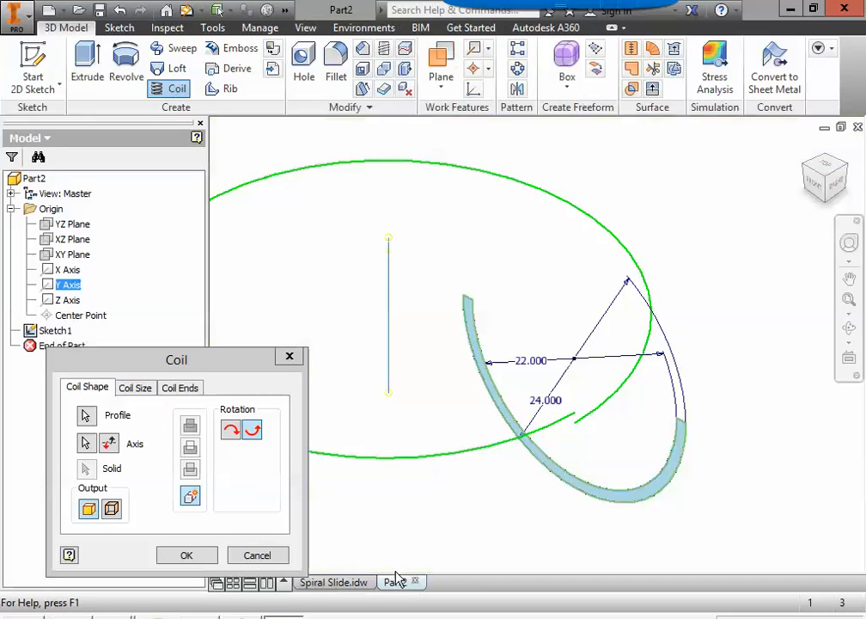
Step: Set the coil to Revolution and Height, 121 in height, 2.5 revolutions, and create it
{"action": "left_click", "coordinate": [136, 388]}
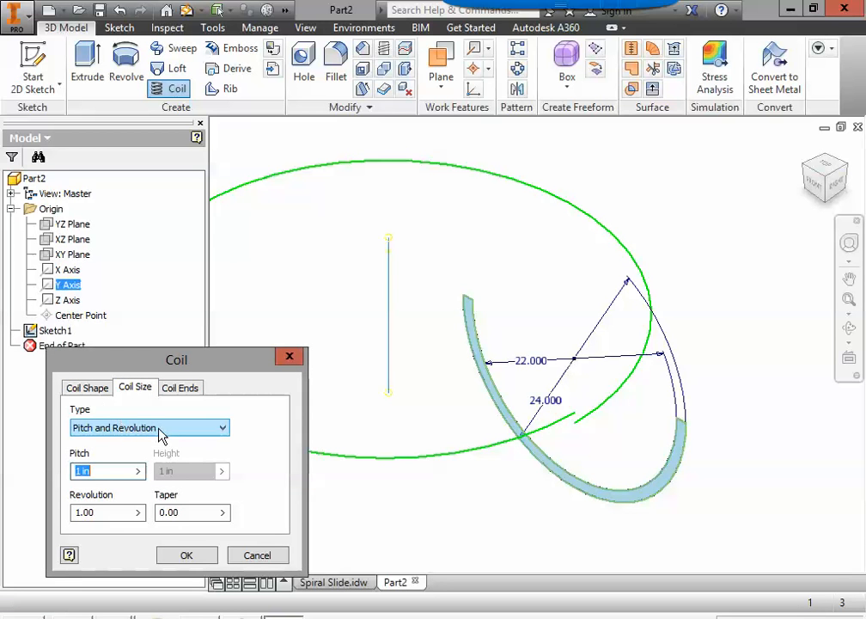
{"action": "left_click", "coordinate": [166, 434]}
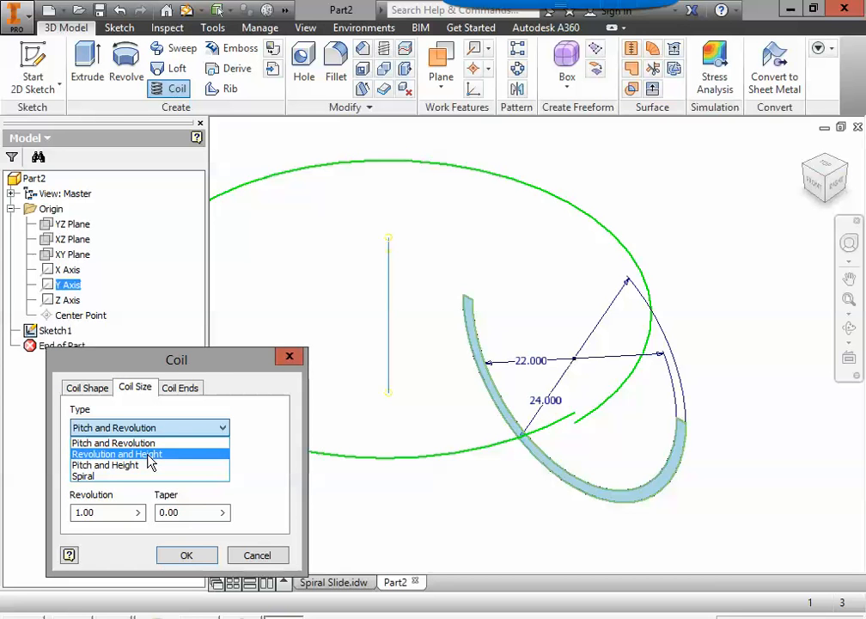
{"action": "left_click", "coordinate": [148, 455]}
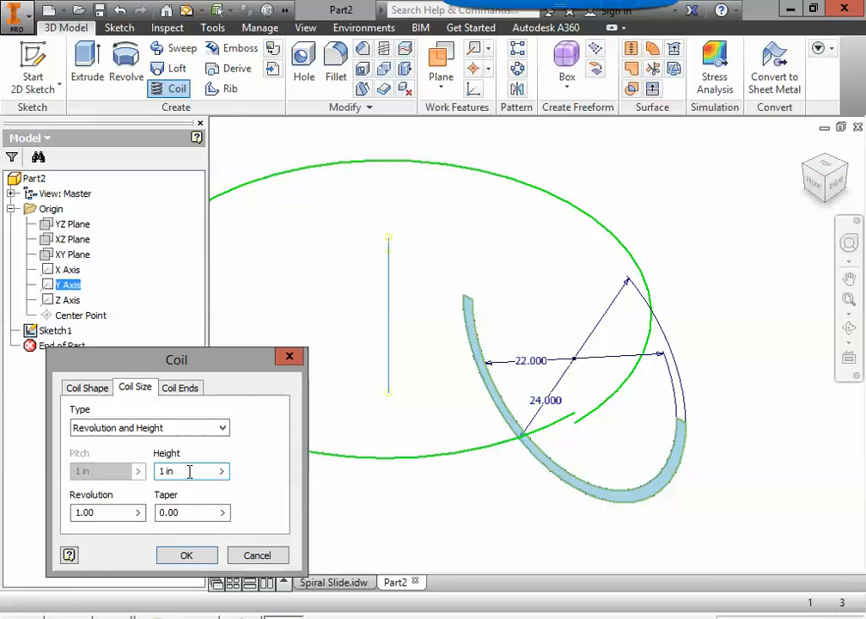
{"action": "left_click", "coordinate": [331, 582]}
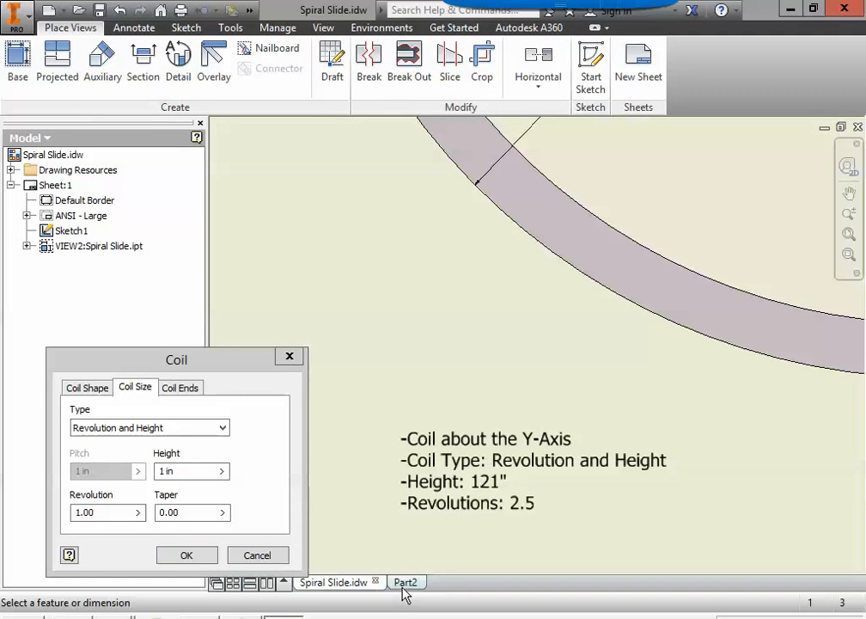
{"action": "left_click", "coordinate": [404, 584]}
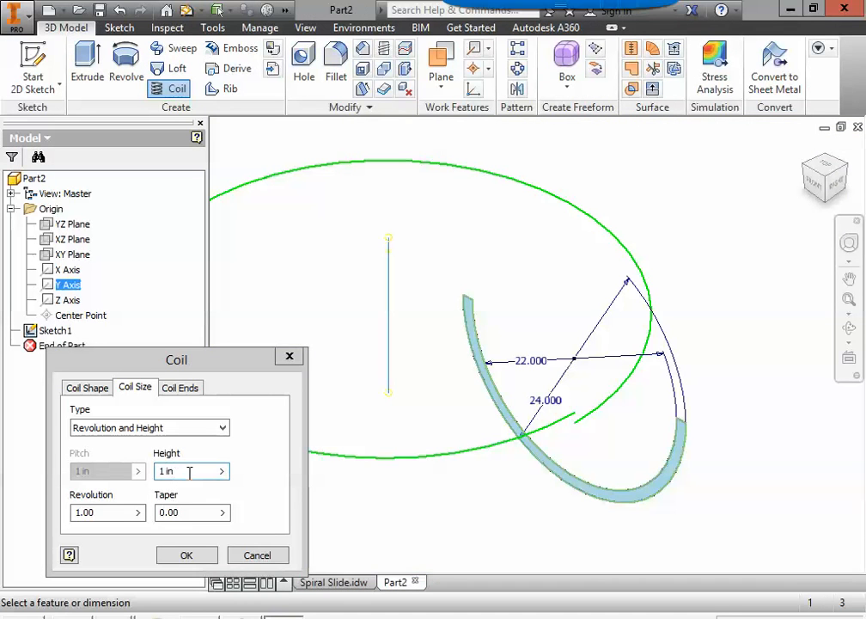
{"action": "left_click_drag", "start_coordinate": [190, 472], "coordinate": [137, 471]}
{"action": "type", "text": "121"}
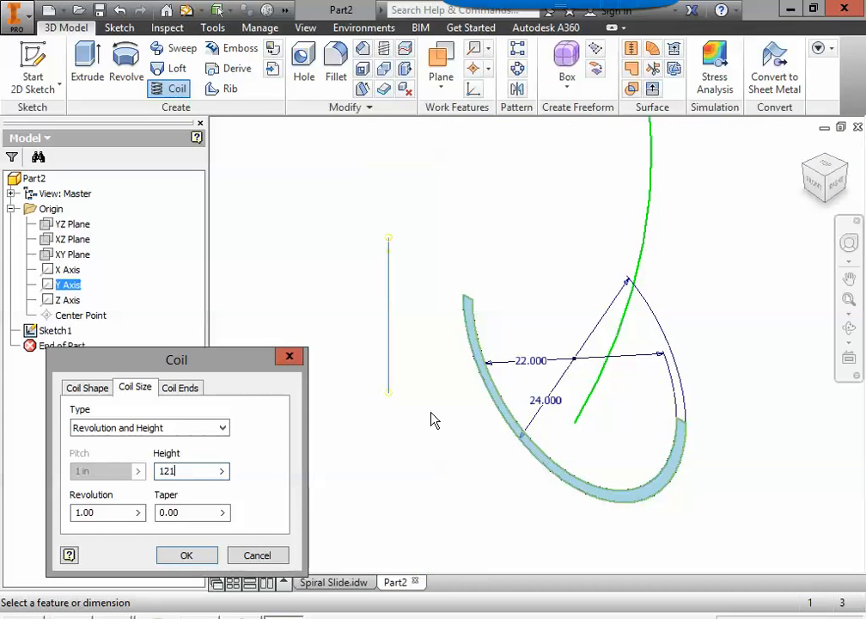
{"action": "scroll", "coordinate": [433, 416], "scroll_direction": "up", "scroll_amount": 5}
{"action": "middle_click_drag", "start_coordinate": [439, 418], "coordinate": [474, 446]}
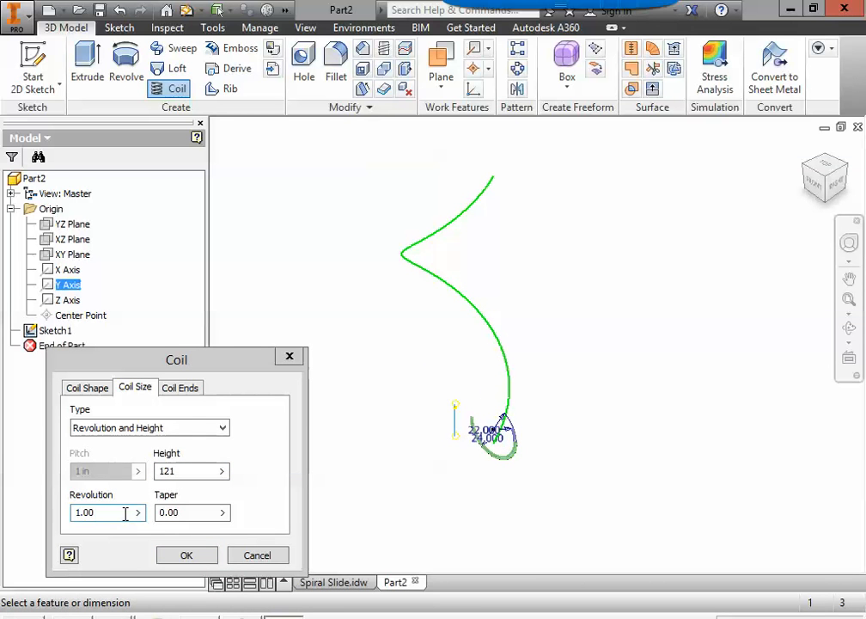
{"action": "left_click_drag", "start_coordinate": [125, 514], "coordinate": [45, 520]}
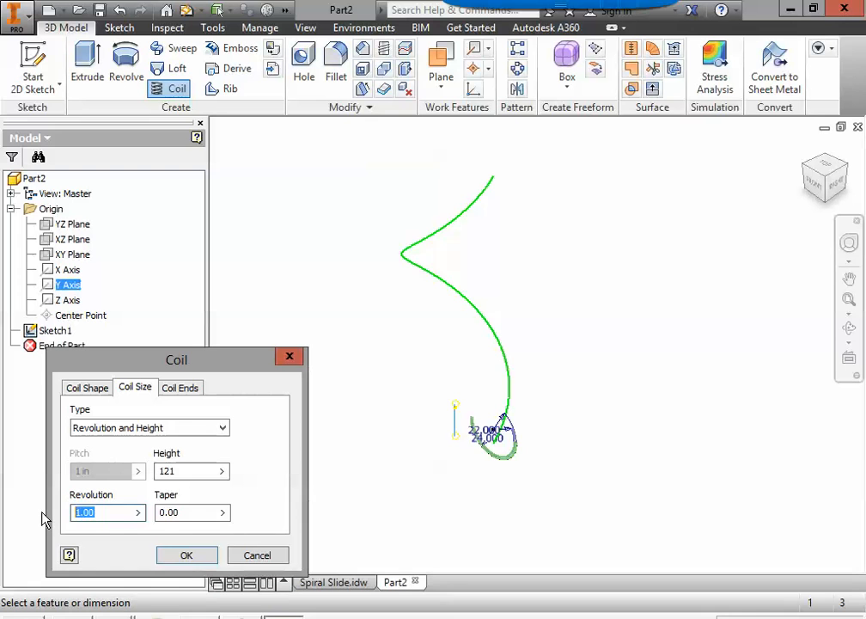
{"action": "type", "text": "2.5"}
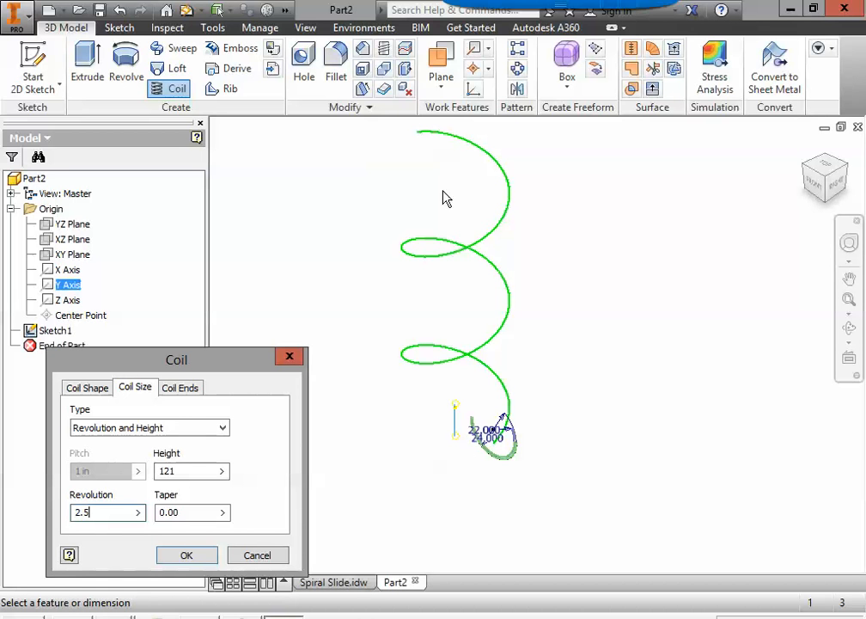
{"action": "left_click", "coordinate": [188, 557]}
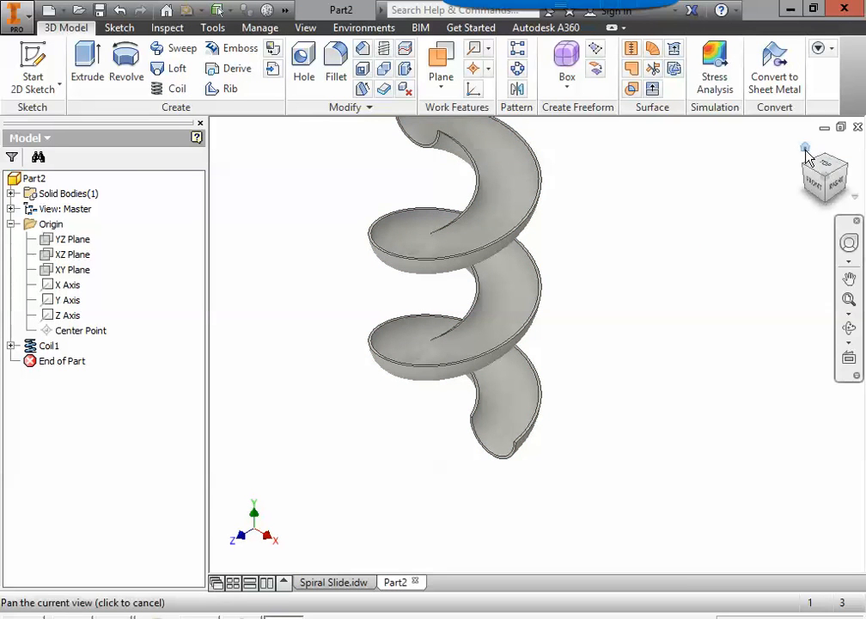
{"action": "middle_click_drag", "start_coordinate": [493, 301], "coordinate": [573, 351]}
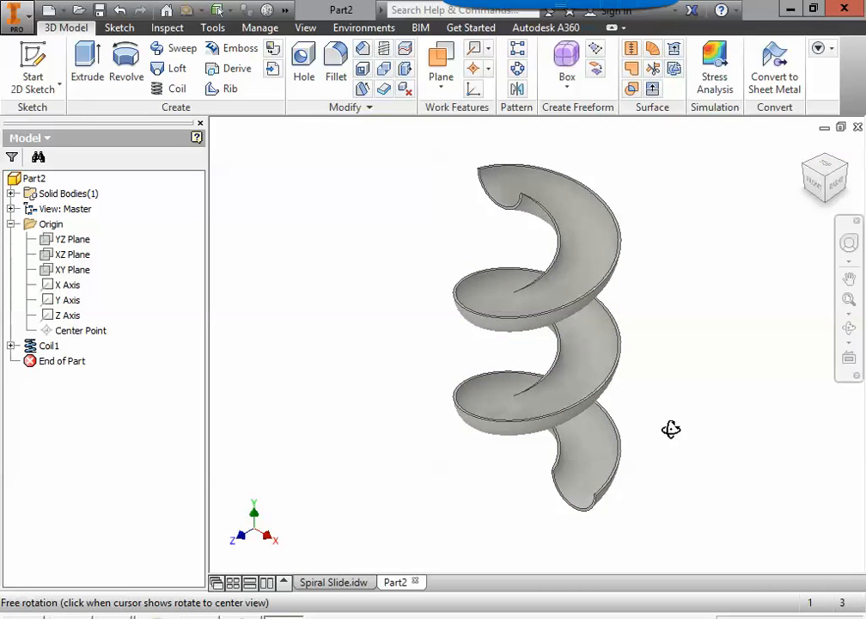
{"action": "middle_click_drag", "start_coordinate": [671, 427], "coordinate": [650, 401], "text": "shift"}
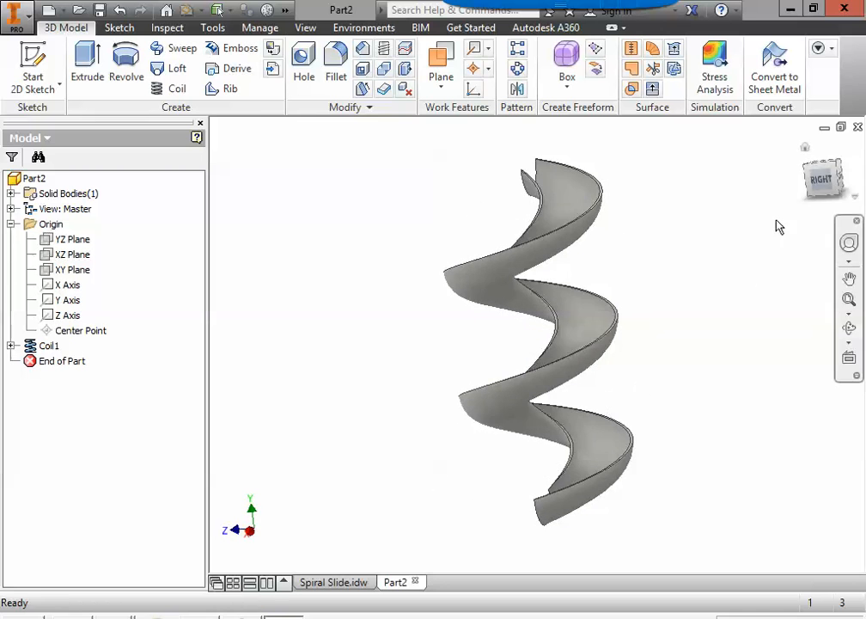
{"action": "left_click", "coordinate": [806, 149]}
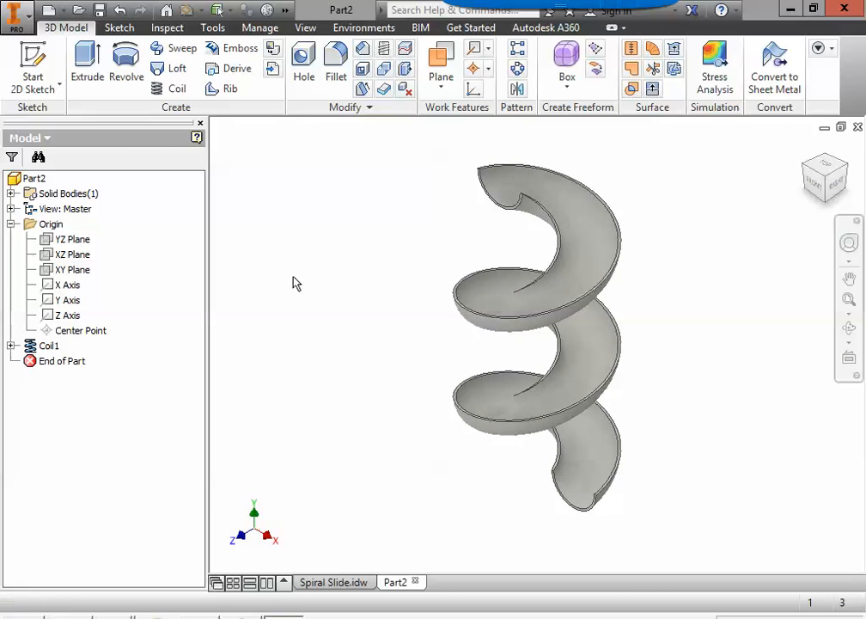
Step: Save As the part 'Spiral Slide.ipt' in the network drive's 1PlayGround folder, replacing the name Part2
{"action": "left_click", "coordinate": [26, 17]}
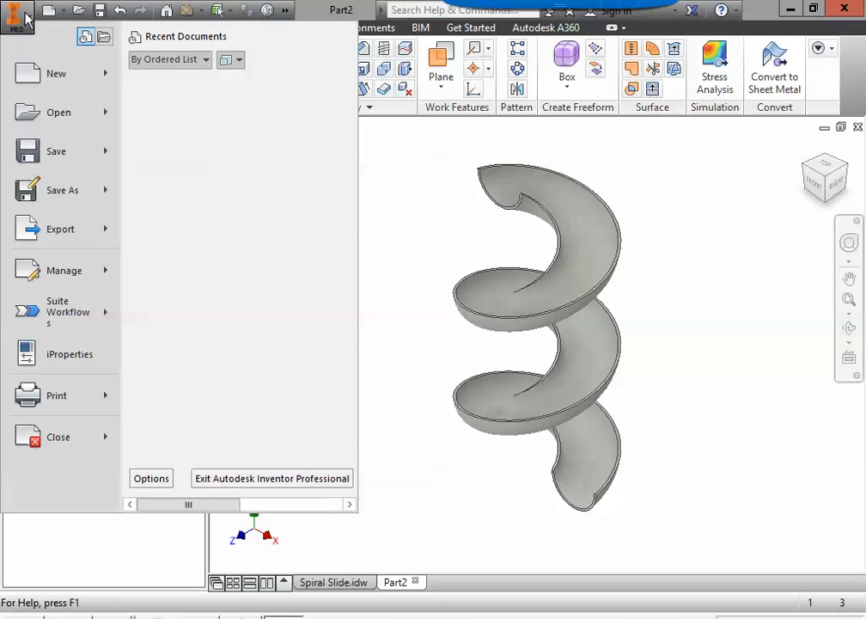
{"action": "left_click", "coordinate": [67, 194]}
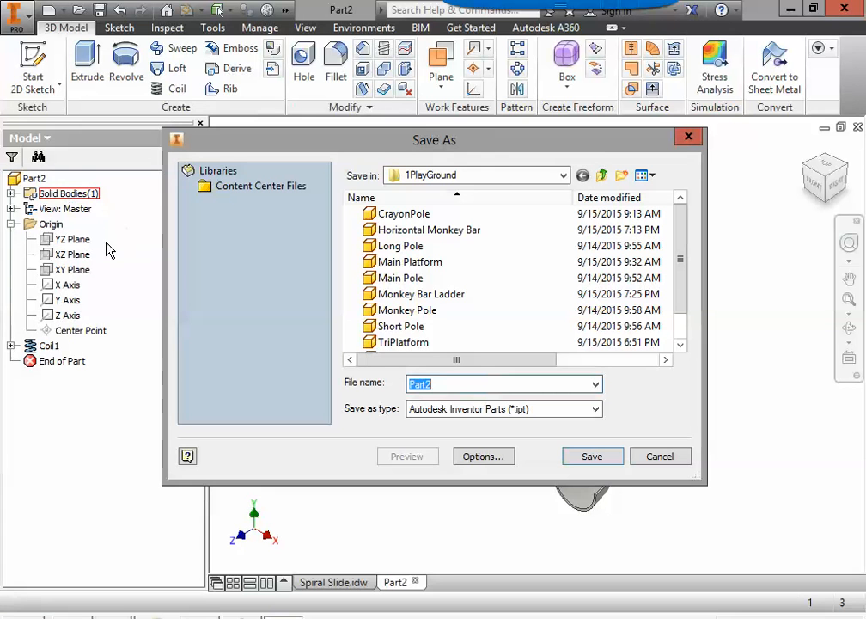
{"action": "left_click", "coordinate": [560, 176]}
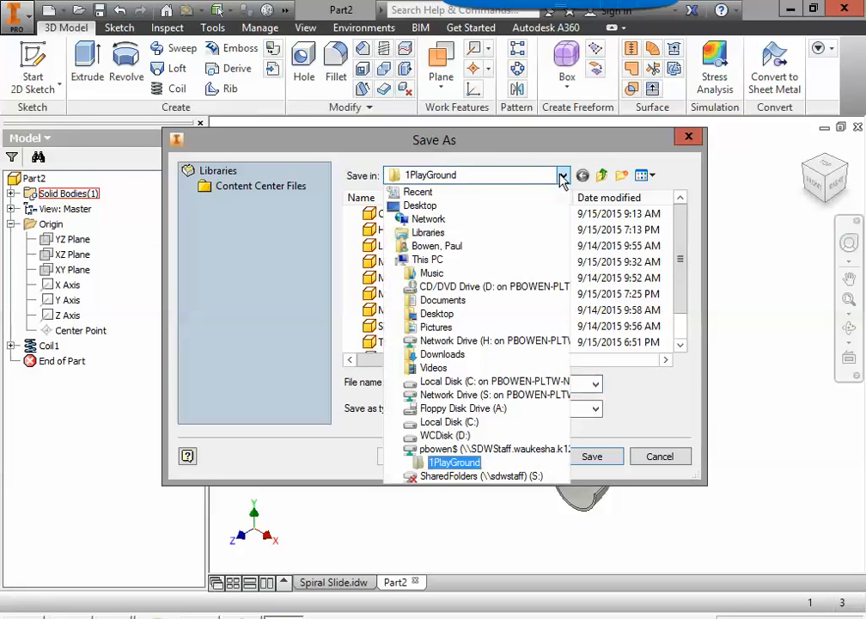
{"action": "left_click", "coordinate": [478, 449]}
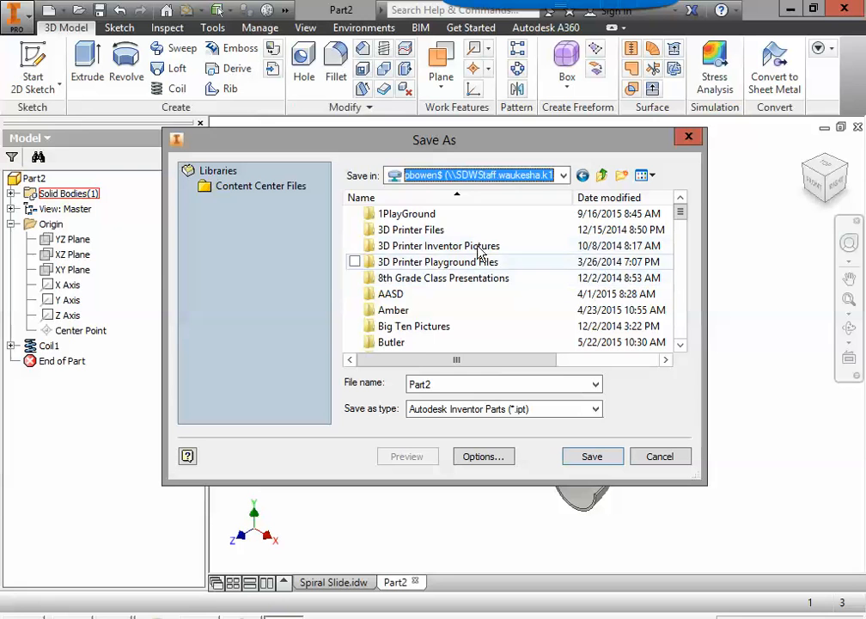
{"action": "left_click", "coordinate": [419, 218]}
{"action": "double_click", "coordinate": [419, 215]}
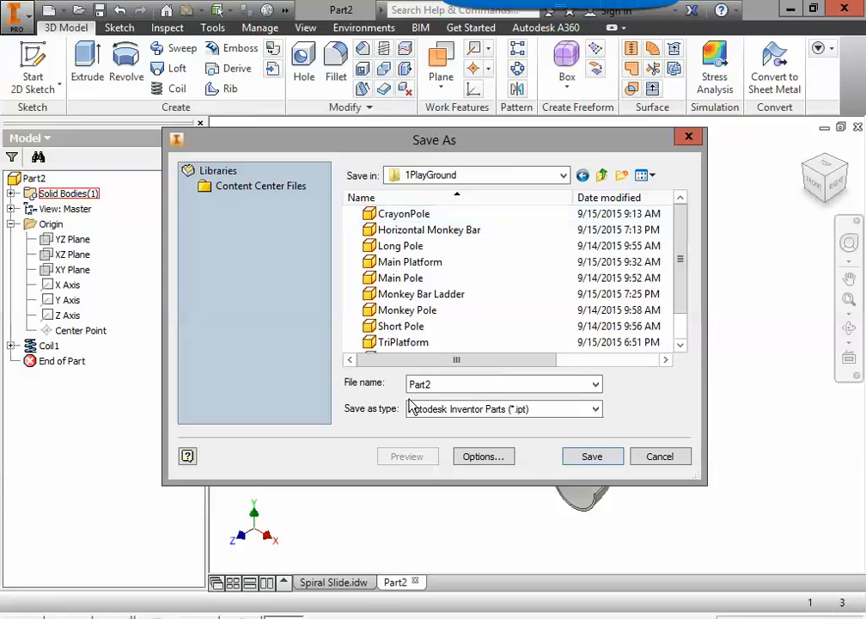
{"action": "double_click", "coordinate": [475, 383]}
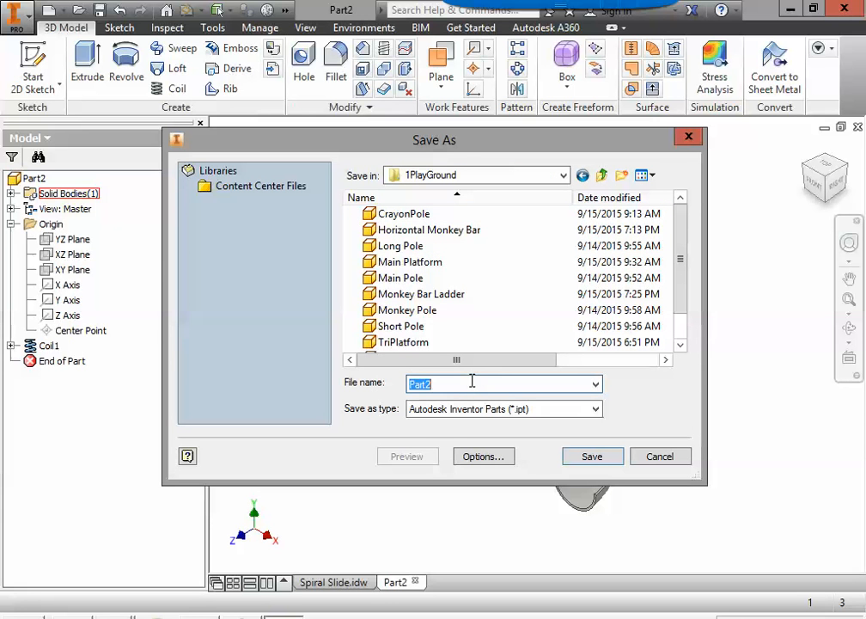
{"action": "type", "text": "Spiral Slide"}
{"action": "left_click", "coordinate": [591, 457]}
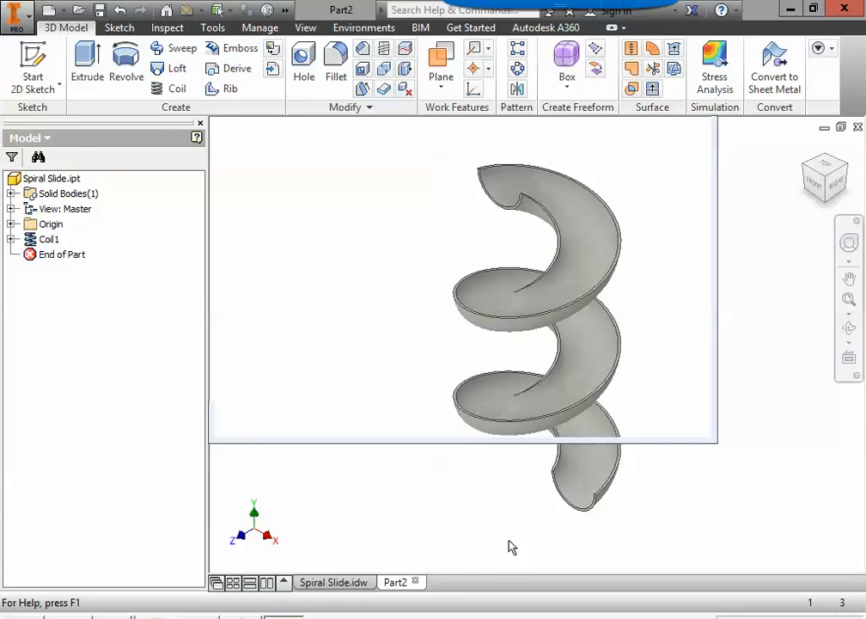